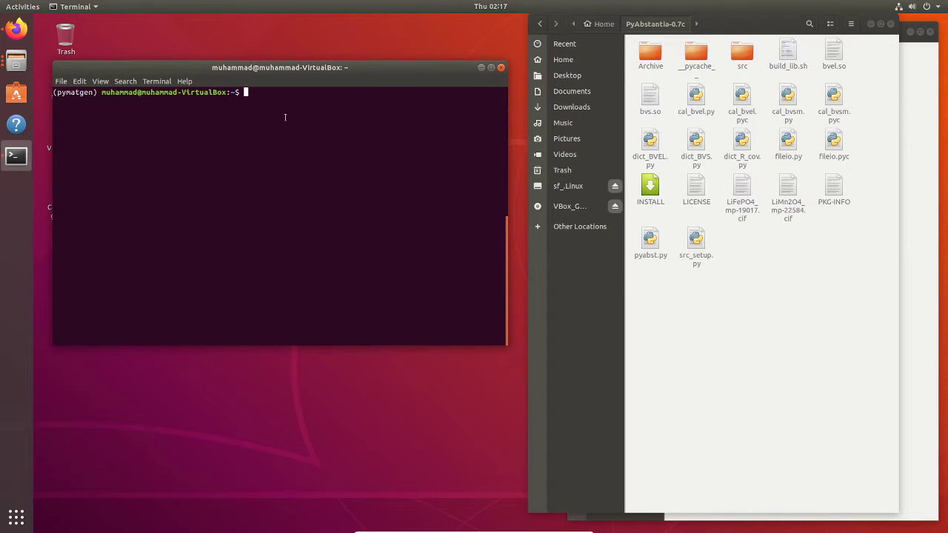
Scroll the PyAbstantia documentation in Firefox down to the Installation section
click(16, 30)
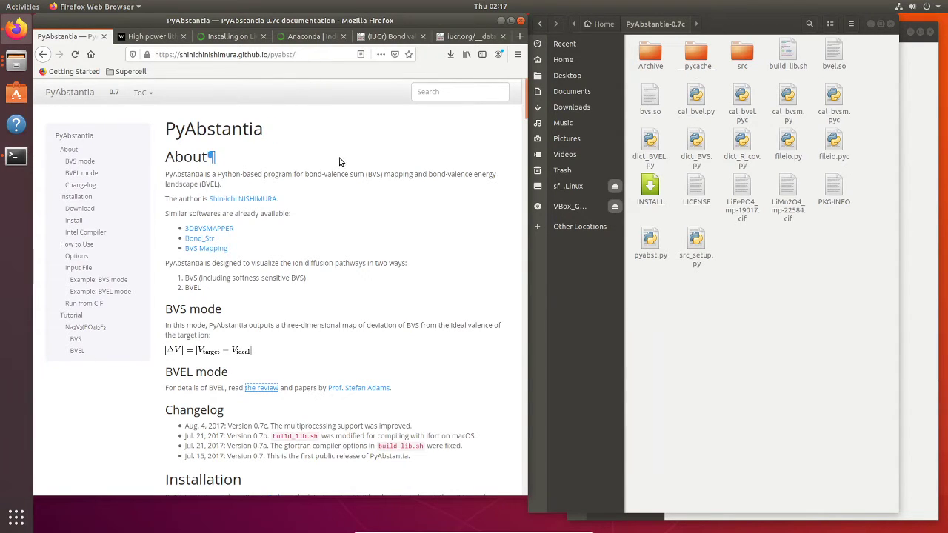
scroll(286, 205, down, 2)
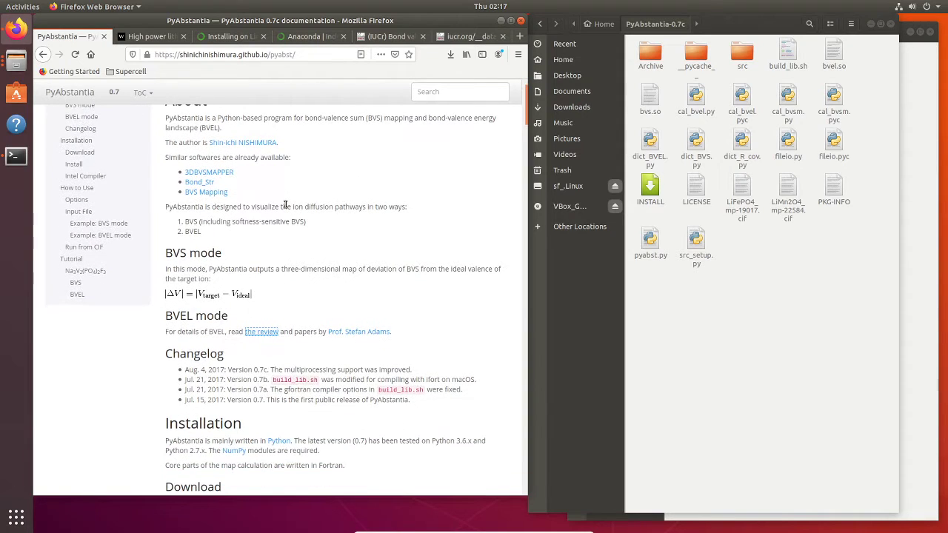
scroll(285, 204, down, 8)
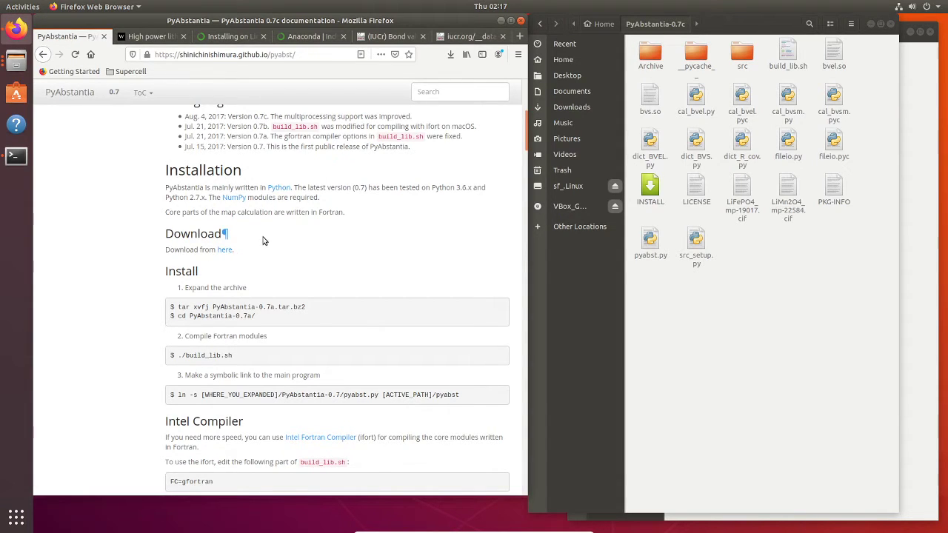
scroll(328, 244, up, 1)
scroll(321, 269, down, 1)
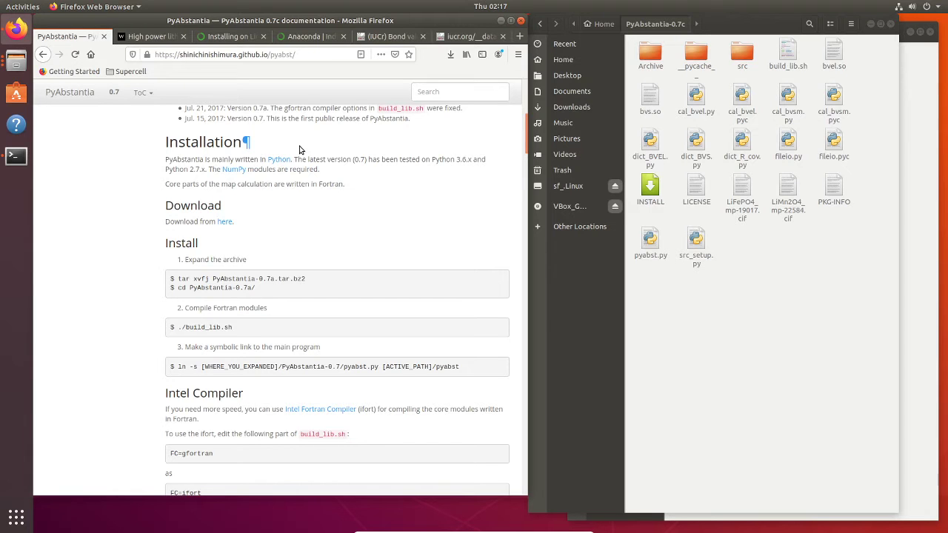
Compare the conda Linux guide with the Anaconda installers page, then return to PyAbstantia and minimize Firefox
click(300, 37)
click(232, 37)
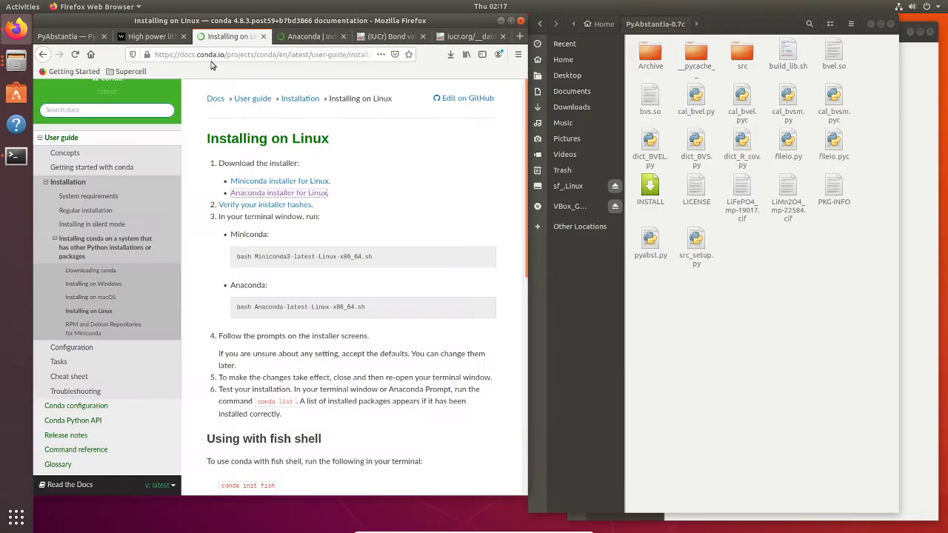
click(300, 39)
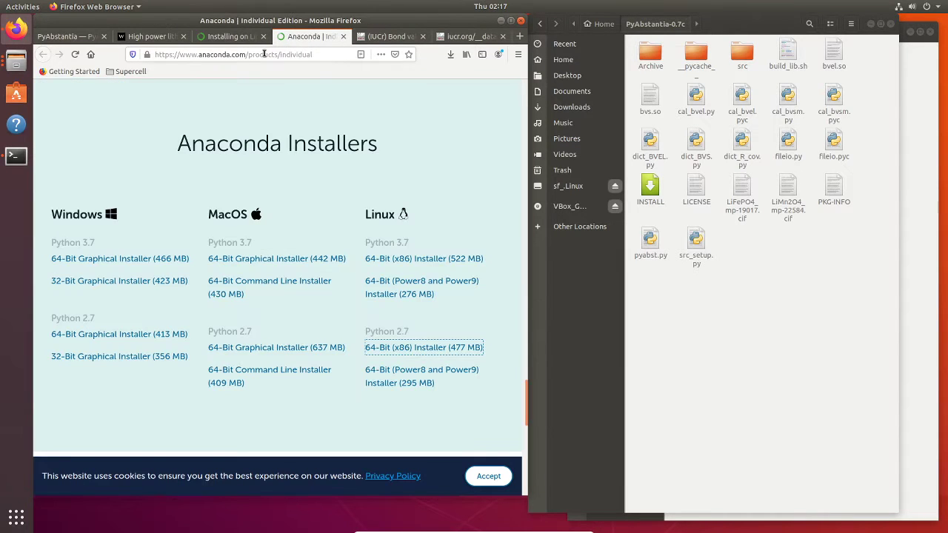
click(225, 37)
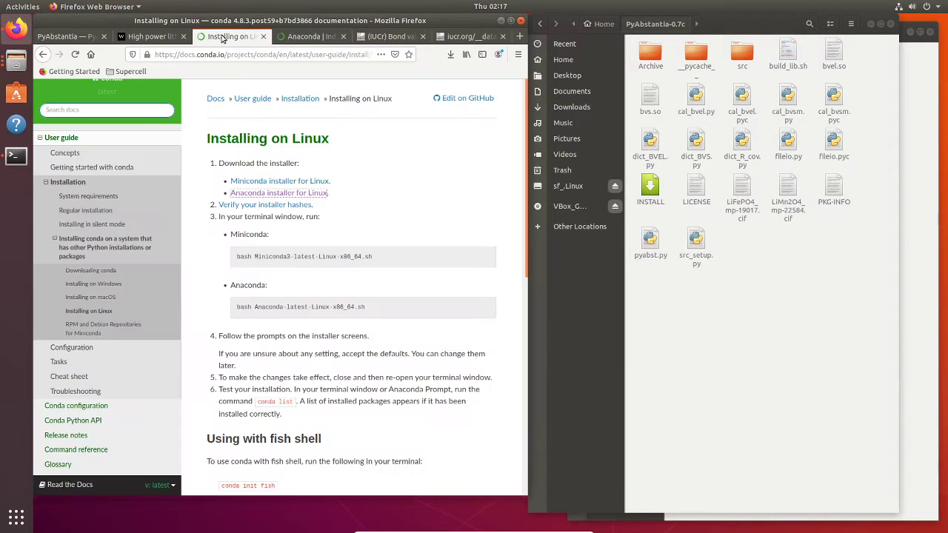
click(310, 37)
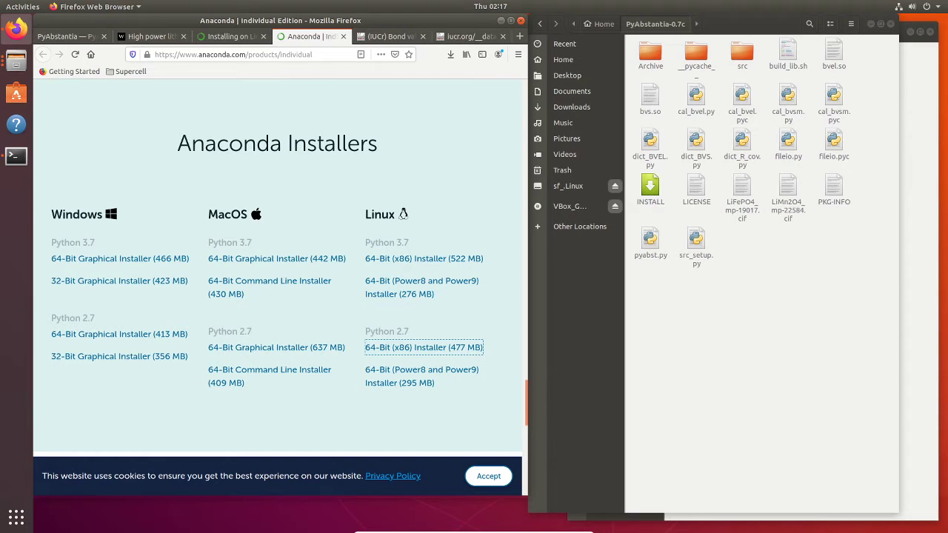
click(83, 40)
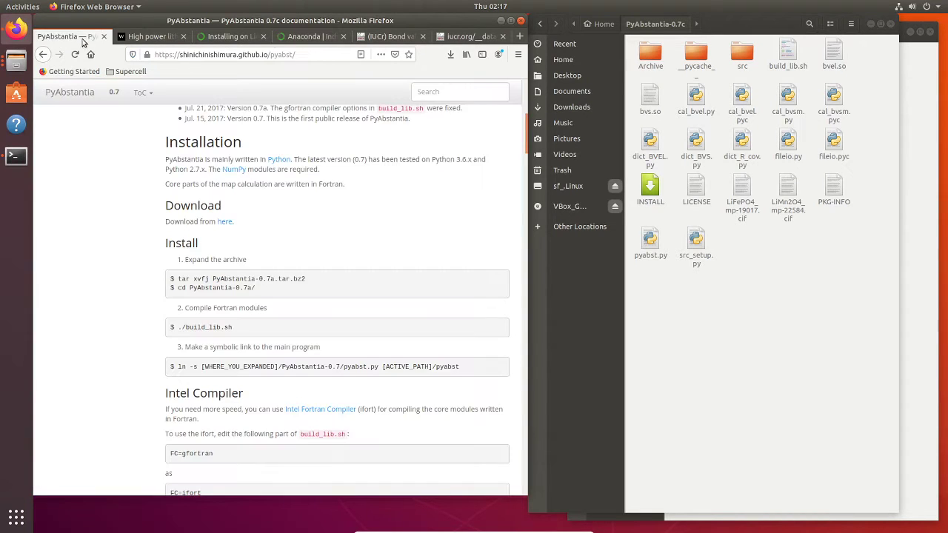
click(502, 21)
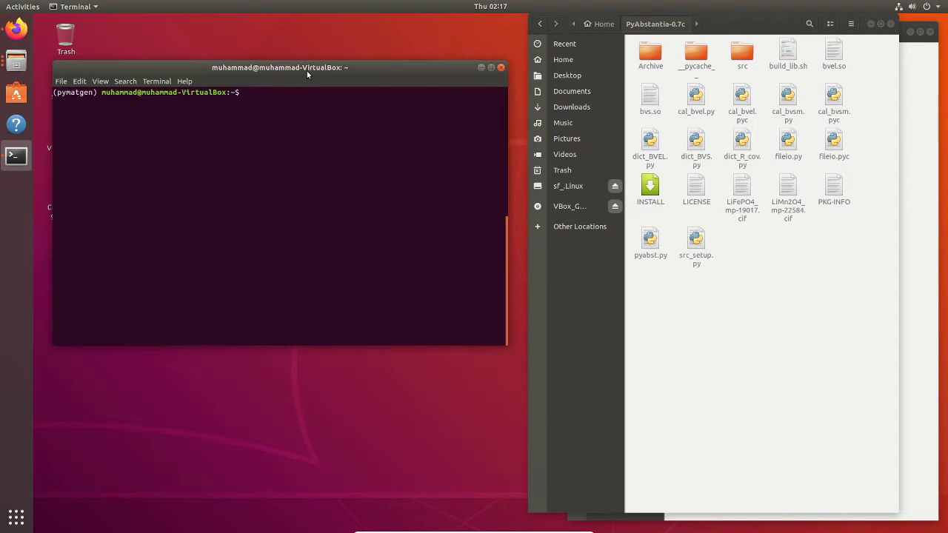
Change directory into PyAbstantia-0.7c using cd with Tab completion
click(307, 68)
drag(311, 68, 316, 80)
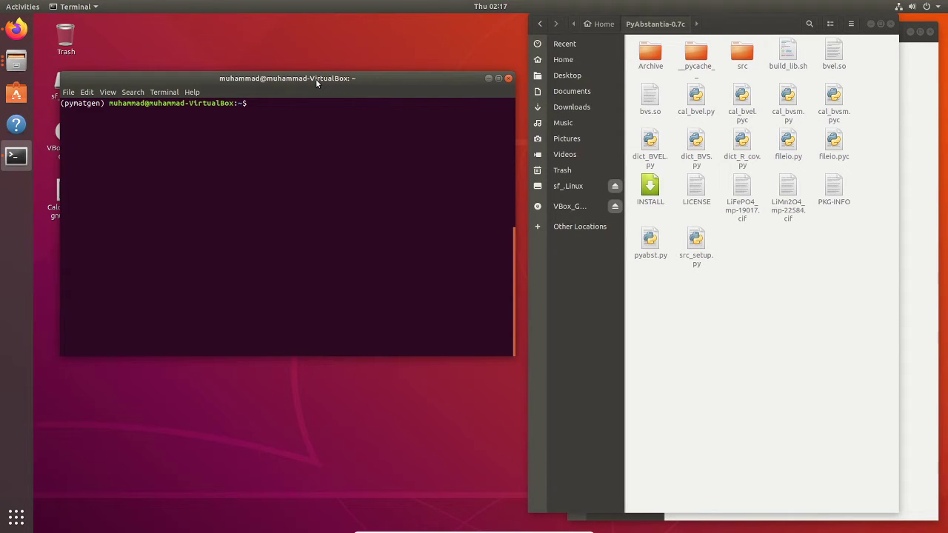
text(cd Py)
key(Tab)
key(Return)
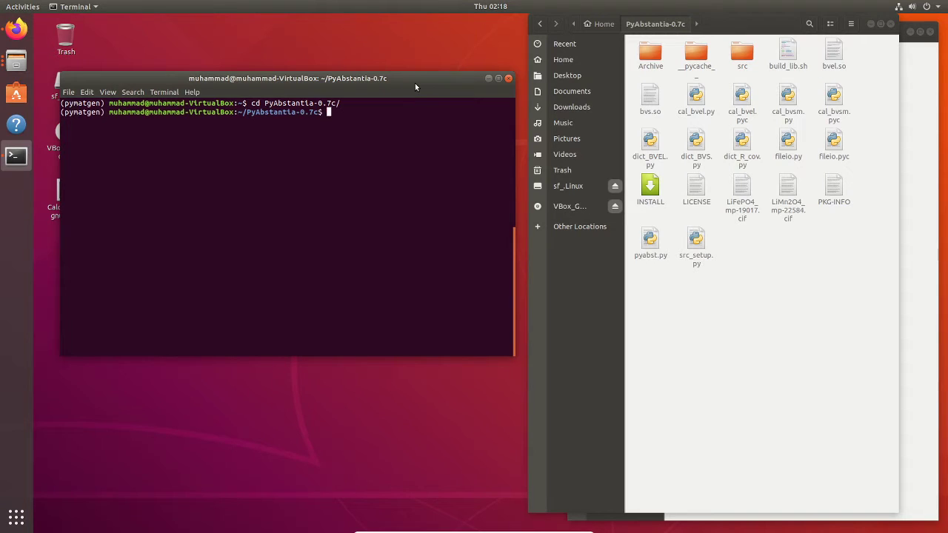
Draft the ./build_lib.sh build command, then erase it, leaving an empty prompt
text(./build_lib.sh)
key(BackSpace)
key(BackSpace)
key(BackSpace)
key(BackSpace)
key(BackSpace)
key(BackSpace)
key(BackSpace)
key(BackSpace)
key(BackSpace)
key(BackSpace)
key(BackSpace)
key(BackSpace)
key(BackSpace)
key(BackSpace)
text(bash ./build_lib.s)
key(BackSpace)
key(BackSpace)
key(BackSpace)
key(BackSpace)
key(BackSpace)
key(BackSpace)
key(BackSpace)
key(BackSpace)
key(BackSpace)
key(BackSpace)
key(BackSpace)
key(BackSpace)
key(BackSpace)
key(BackSpace)
key(BackSpace)
key(BackSpace)
key(BackSpace)
key(BackSpace)
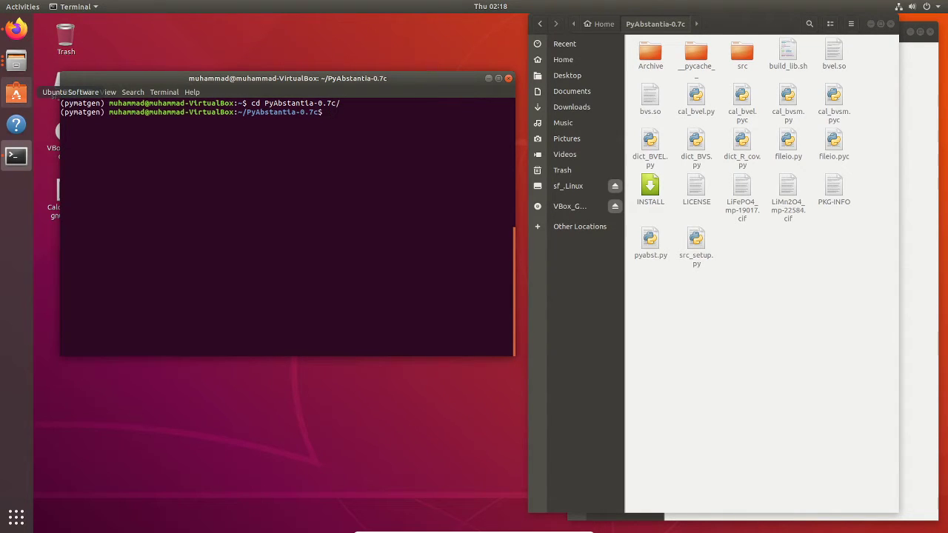
Glance at the Anaconda installers page in Firefox, then hide the browser again
click(16, 28)
click(304, 36)
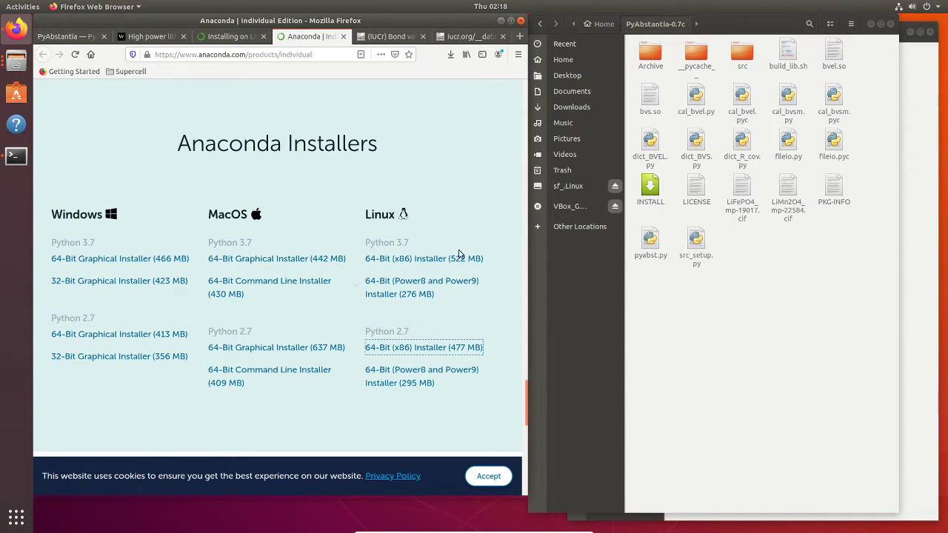
click(500, 20)
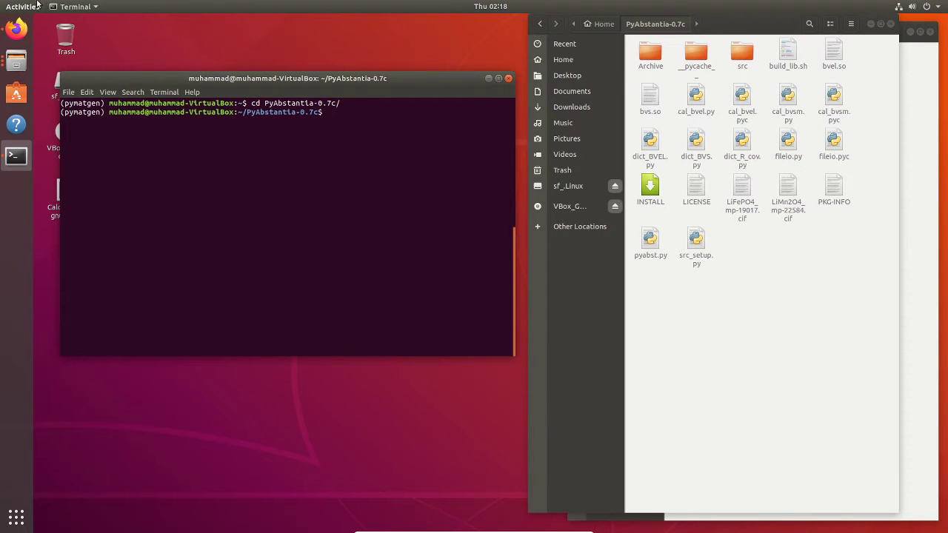
Highlight the bash Anaconda installer command on the conda Linux install guide, then return to Terminal
click(22, 34)
click(231, 36)
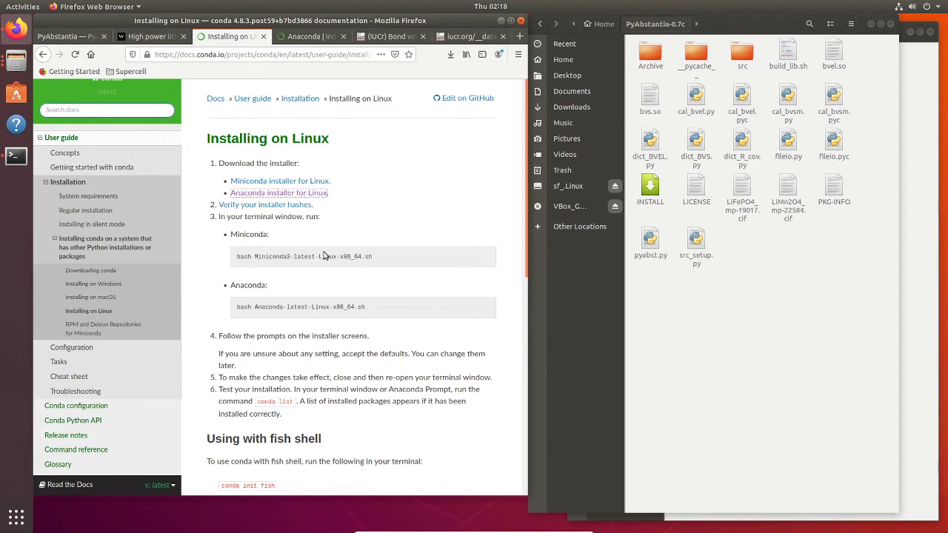
scroll(383, 265, down, 1)
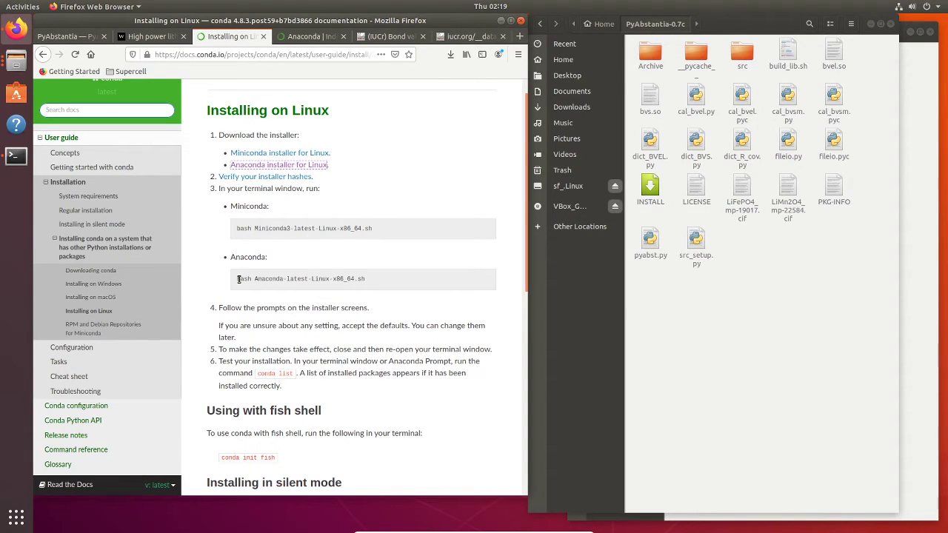
drag(238, 279, 371, 284)
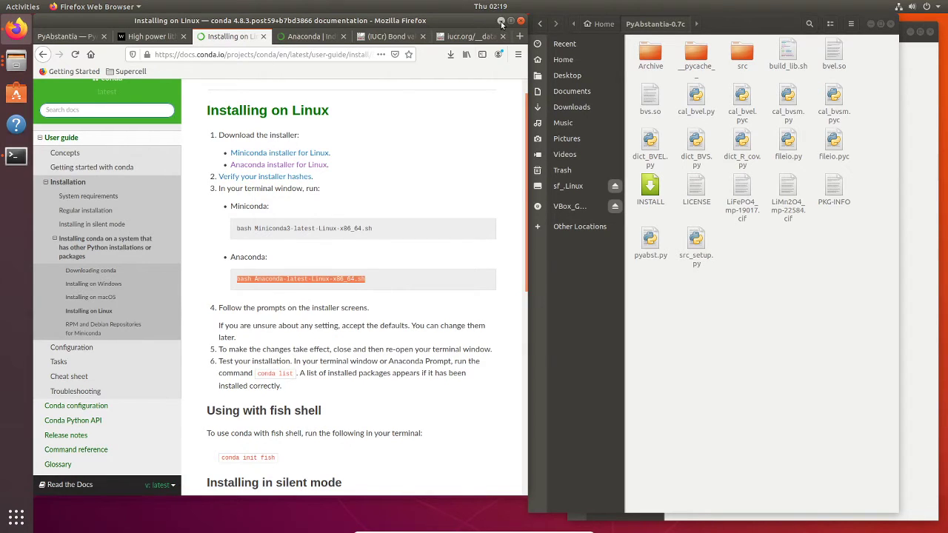
key(ctrl+alt+t)
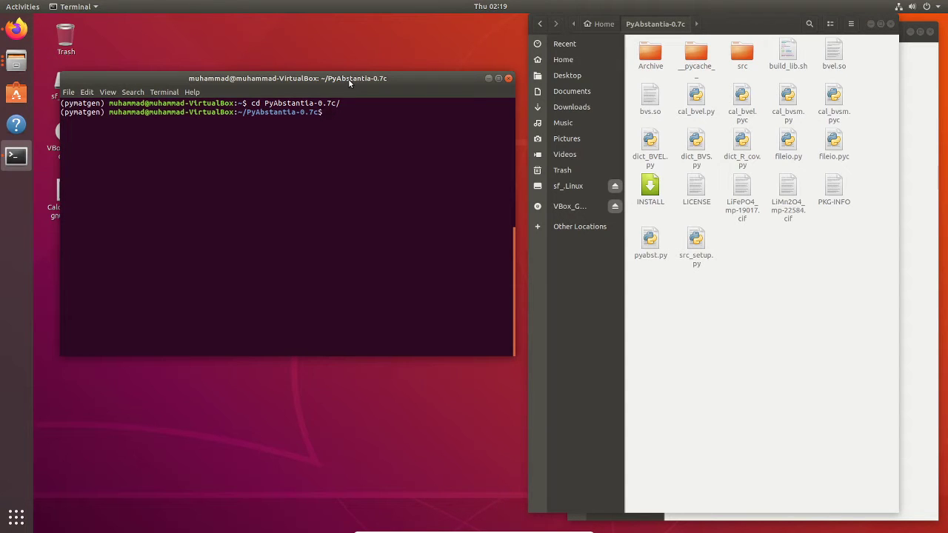
text(conda install --channel conda-f)
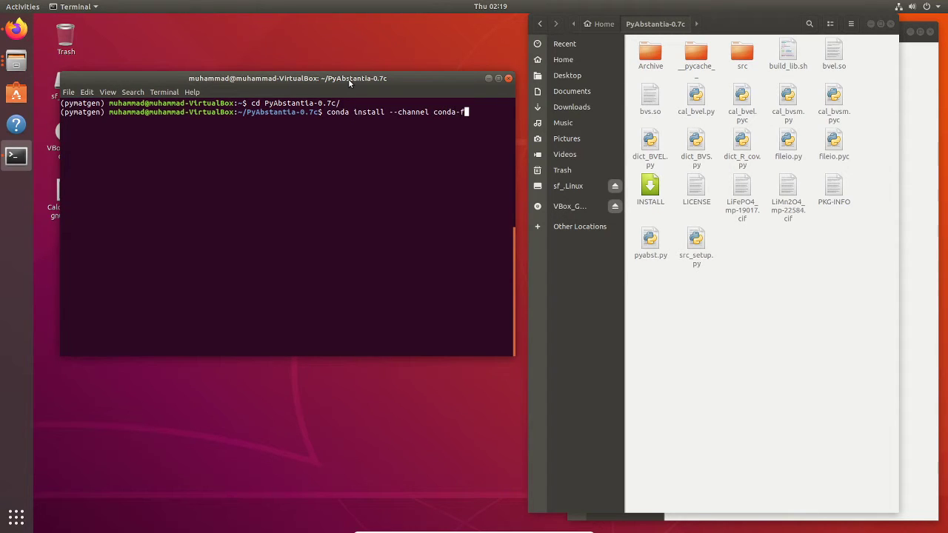
text(orge pymatgen)
key(BackSpace)
key(BackSpace)
key(BackSpace)
key(BackSpace)
key(BackSpace)
key(BackSpace)
key(BackSpace)
key(BackSpace)
key(BackSpace)
key(BackSpace)
key(BackSpace)
key(BackSpace)
key(BackSpace)
key(BackSpace)
key(BackSpace)
key(BackSpace)
key(BackSpace)
key(BackSpace)
key(BackSpace)
key(BackSpace)
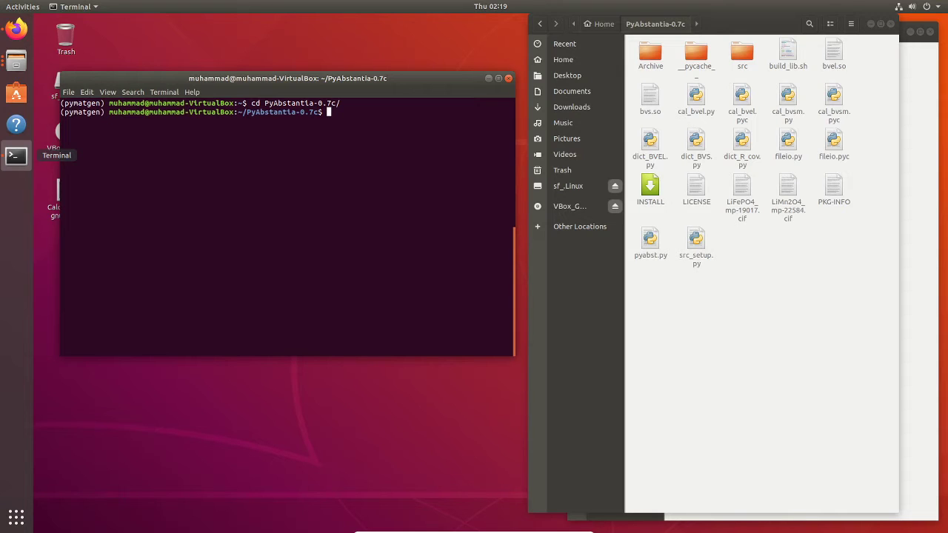
Drop the pyabst.py script path from Files onto the terminal command line
click(747, 197)
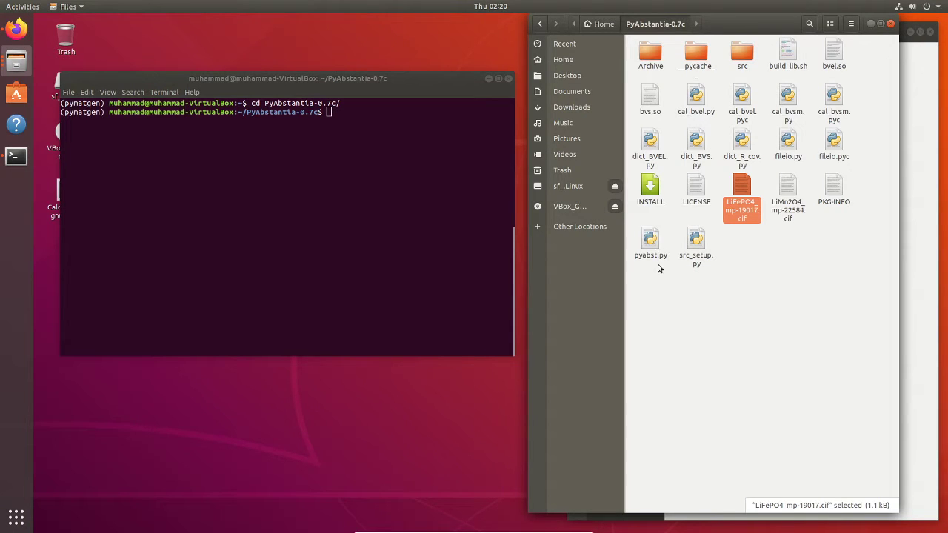
click(650, 238)
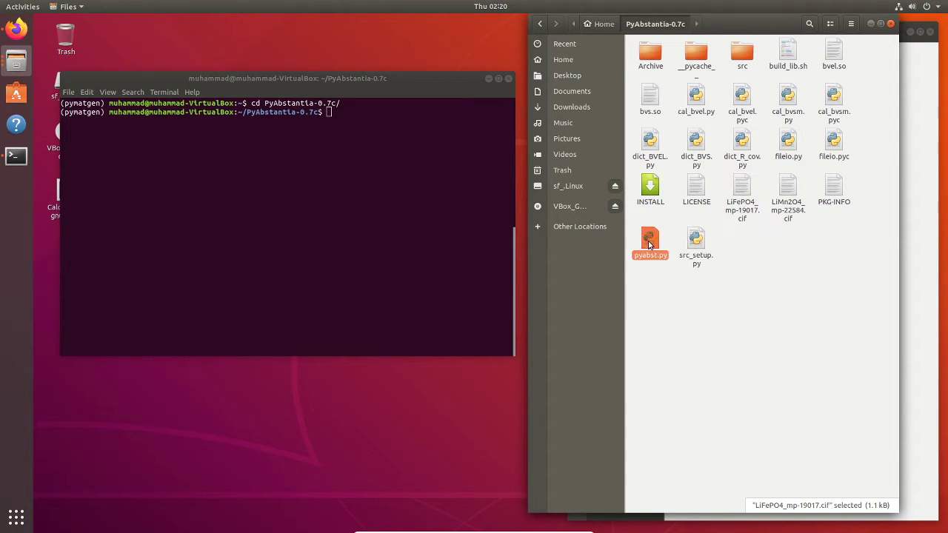
drag(659, 252, 404, 123)
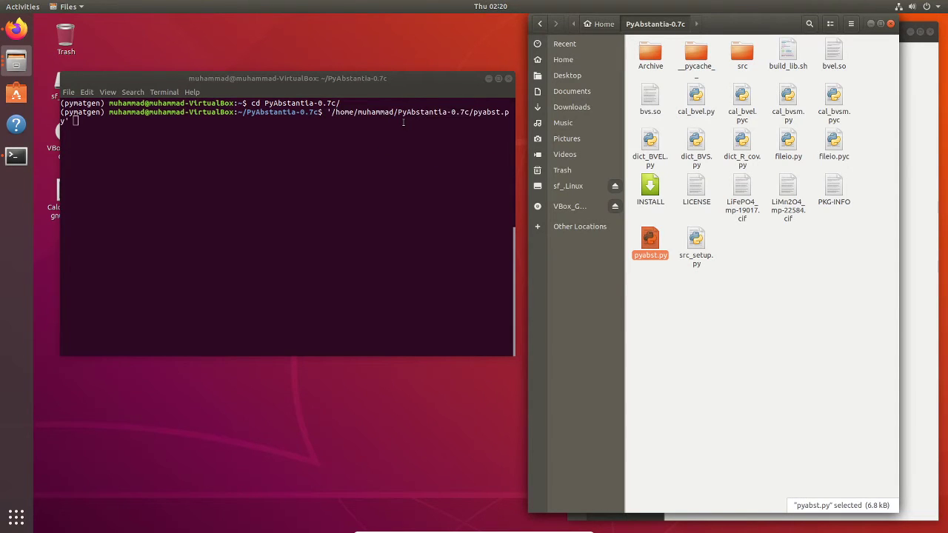
click(320, 143)
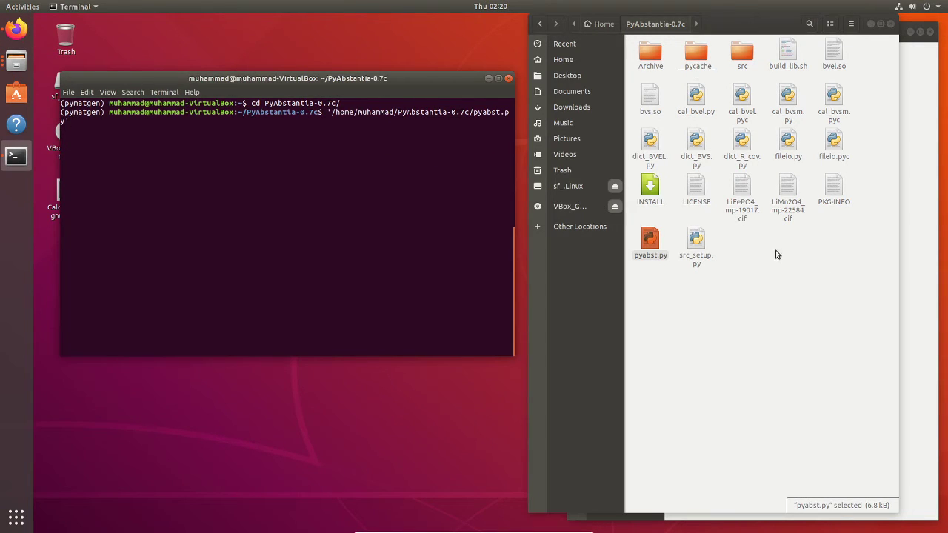
Append the LiFePO4_mp-19017.cif file path after the script path
click(739, 196)
click(788, 289)
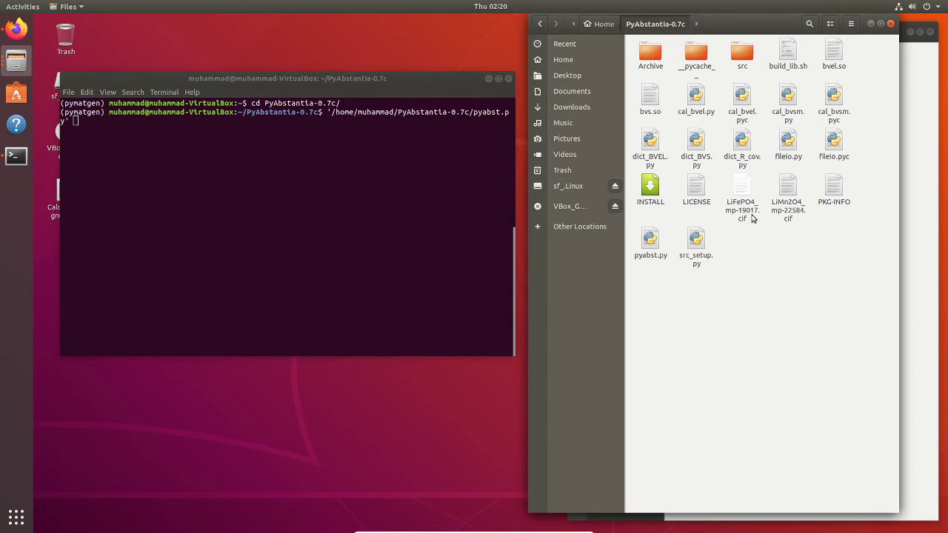
click(745, 194)
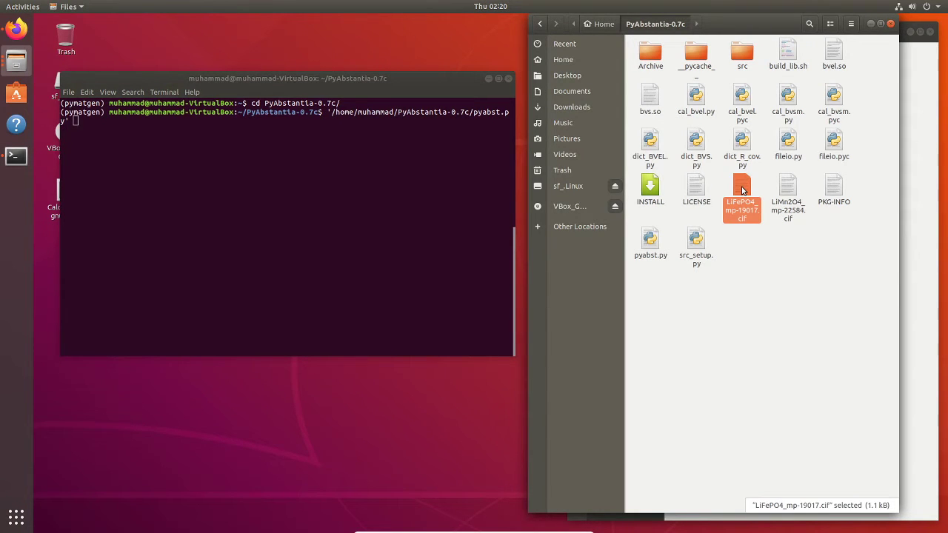
drag(743, 191, 353, 135)
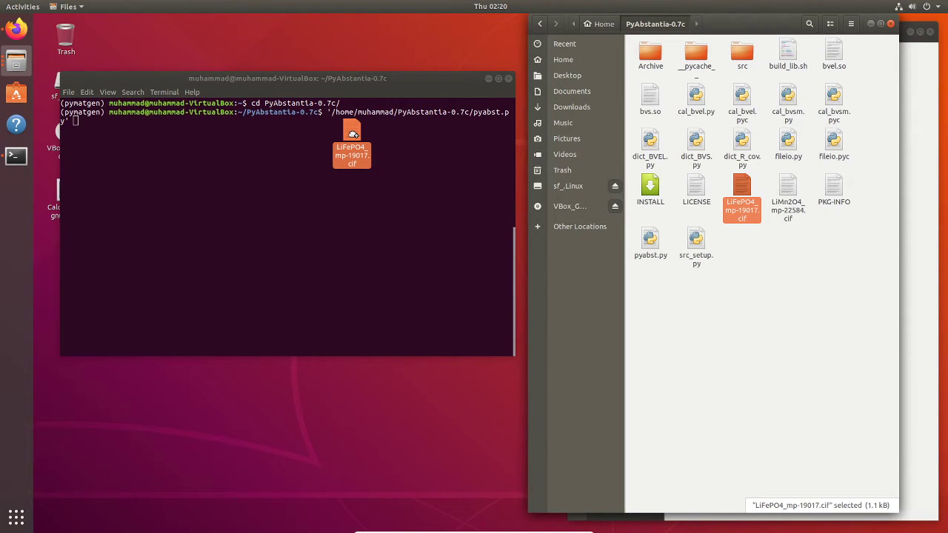
drag(354, 134, 352, 133)
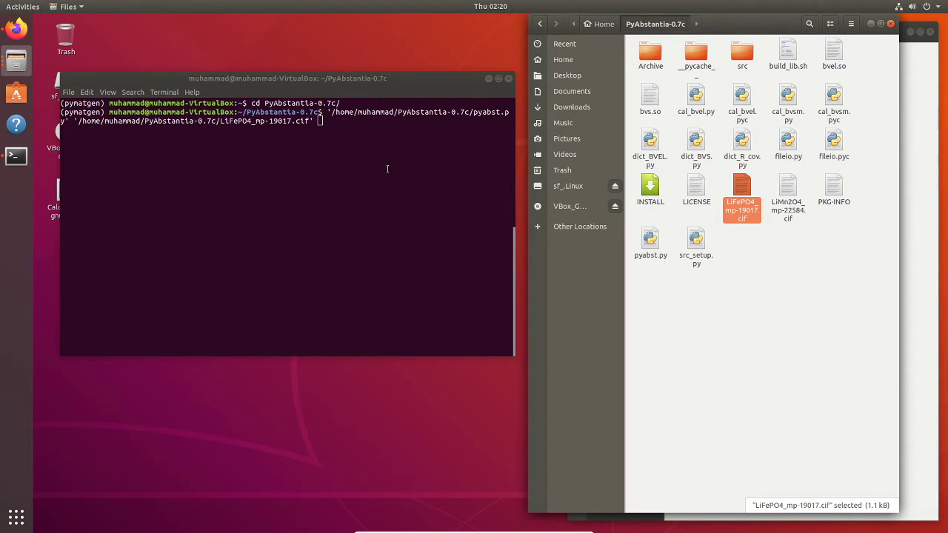
click(365, 133)
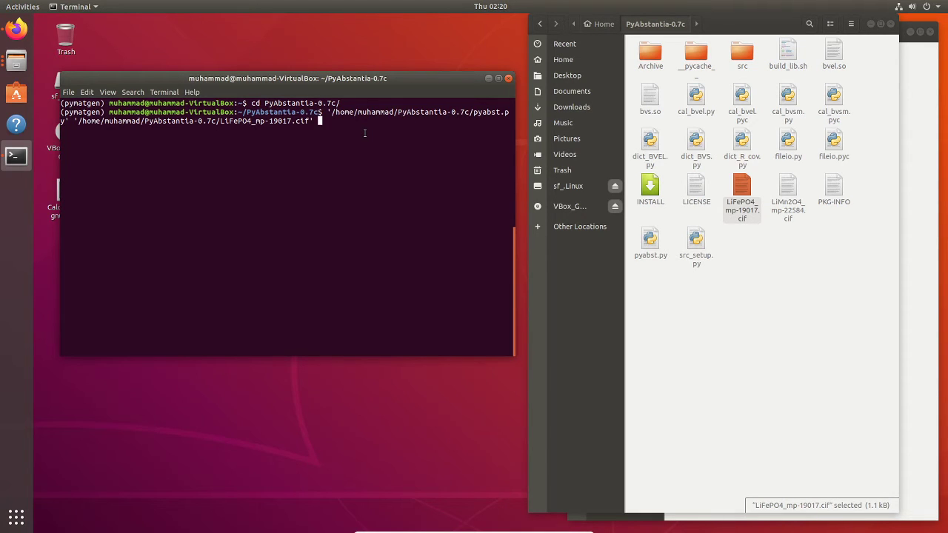
Run pyabst.py on the LiFePO4 CIF, entering Li, valence 1, 3 counter-ion species, and Fe first
key(Return)
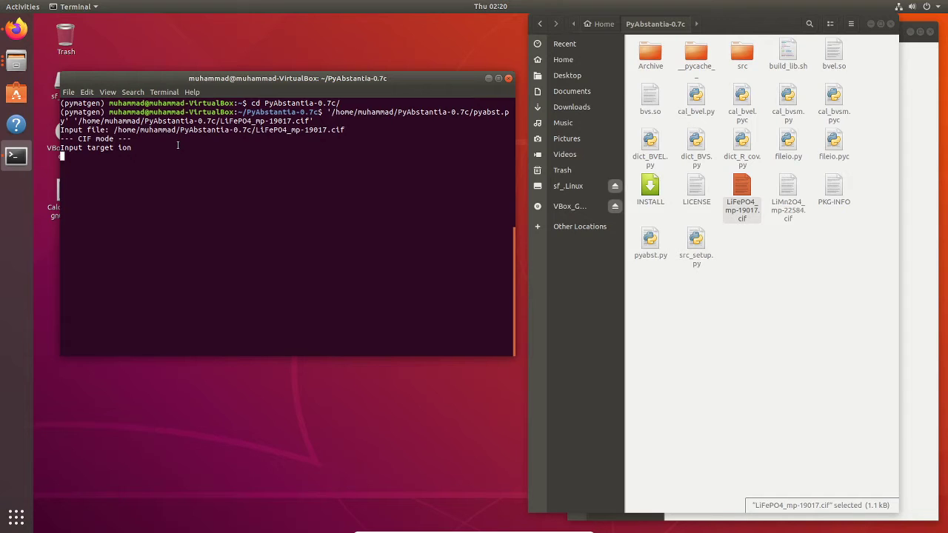
text(Li)
key(Return)
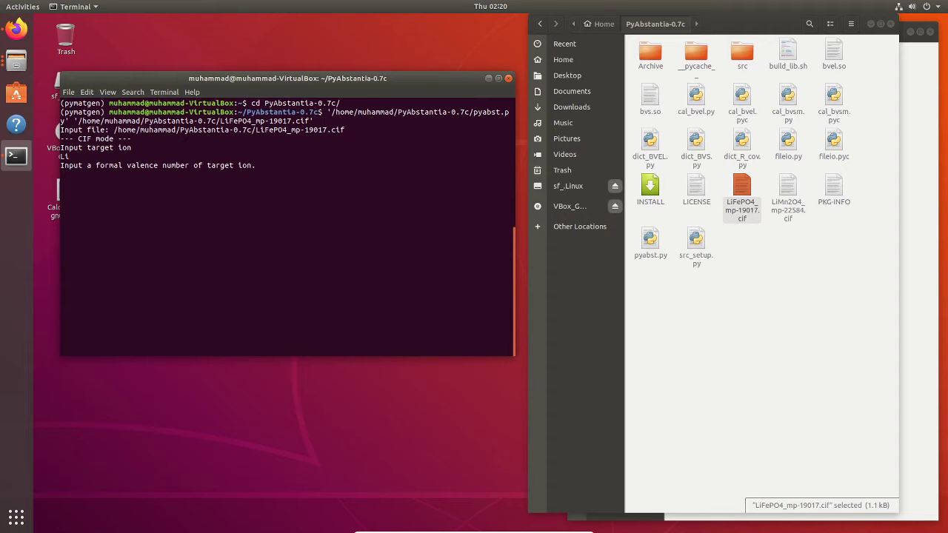
text(1)
key(Return)
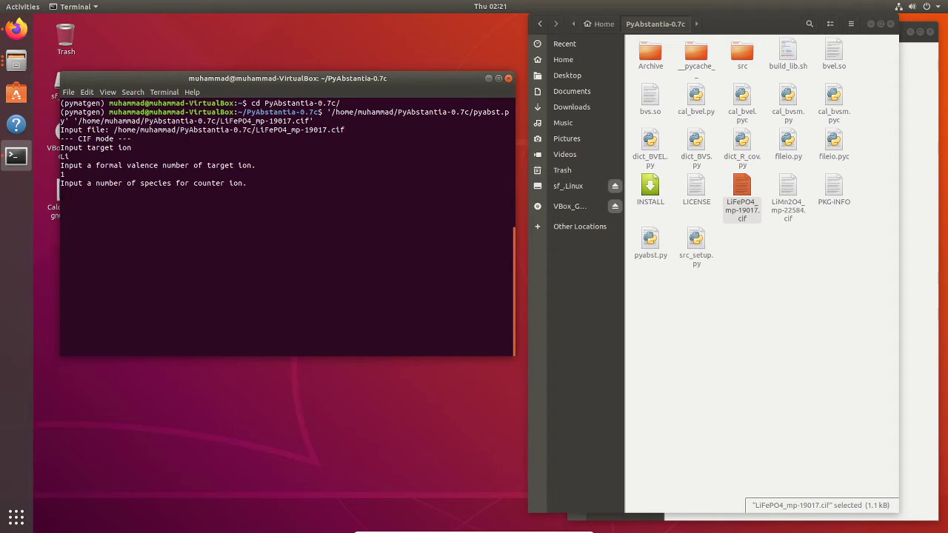
text(3)
key(Return)
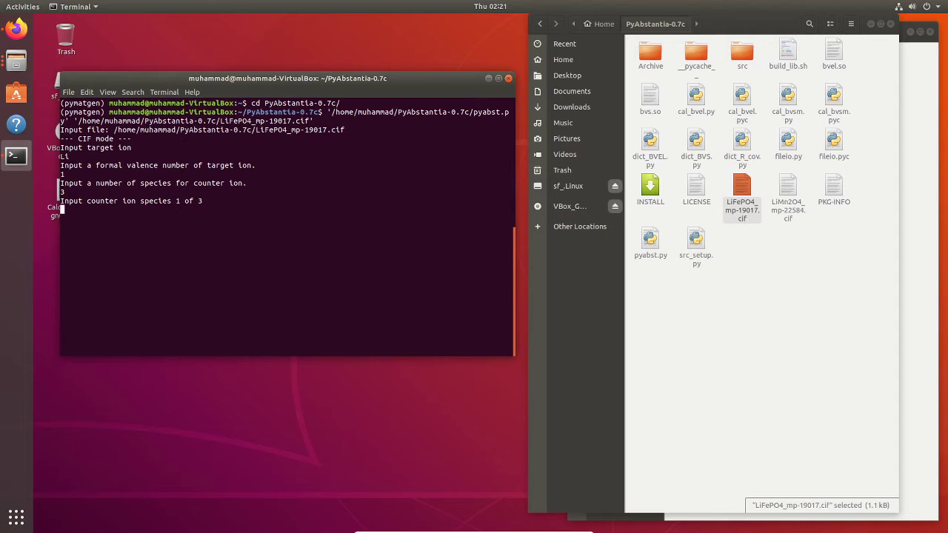
text(Fe)
key(Return)
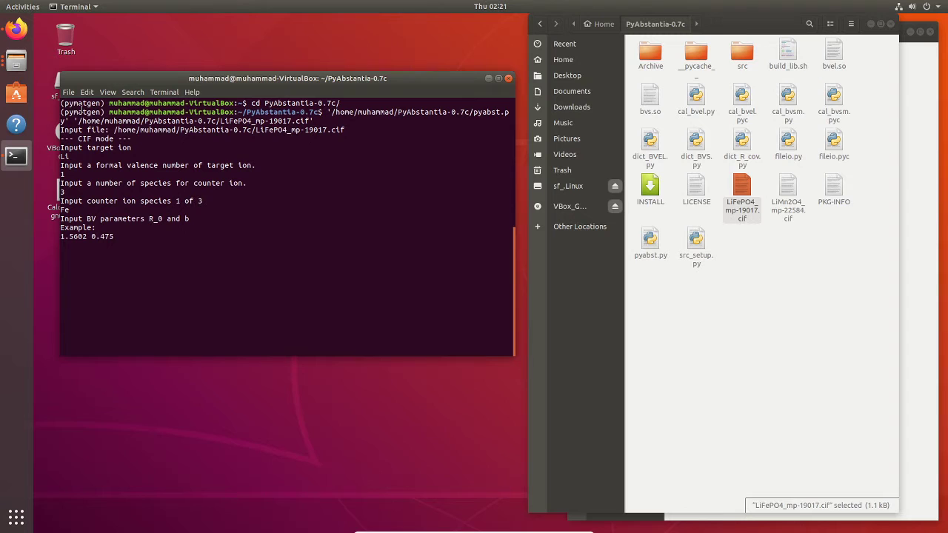
click(18, 31)
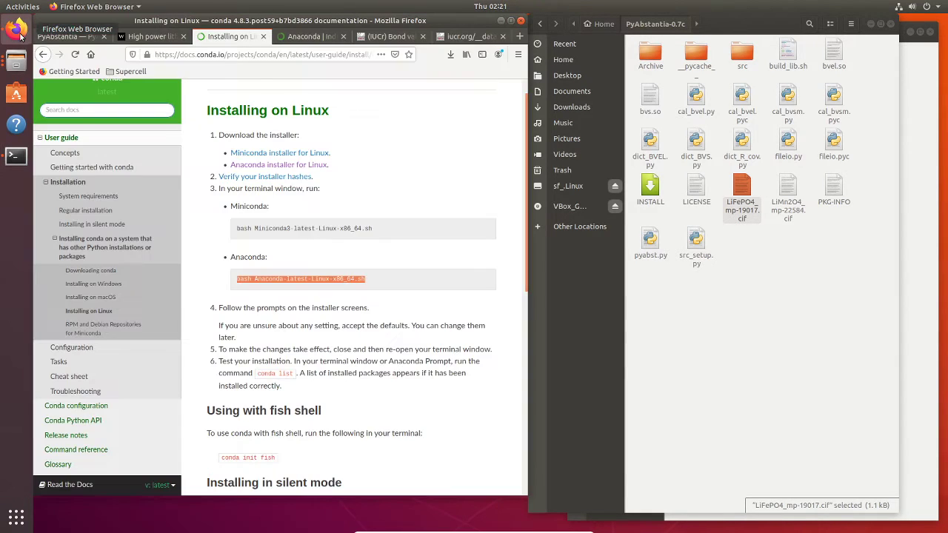
click(391, 36)
scroll(323, 206, up, 15)
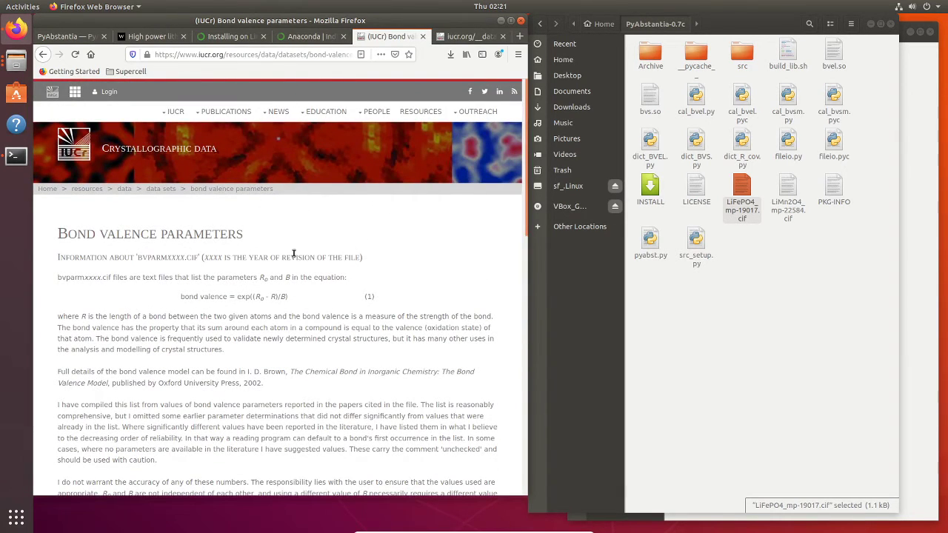
scroll(361, 266, down, 2)
scroll(362, 265, down, 7)
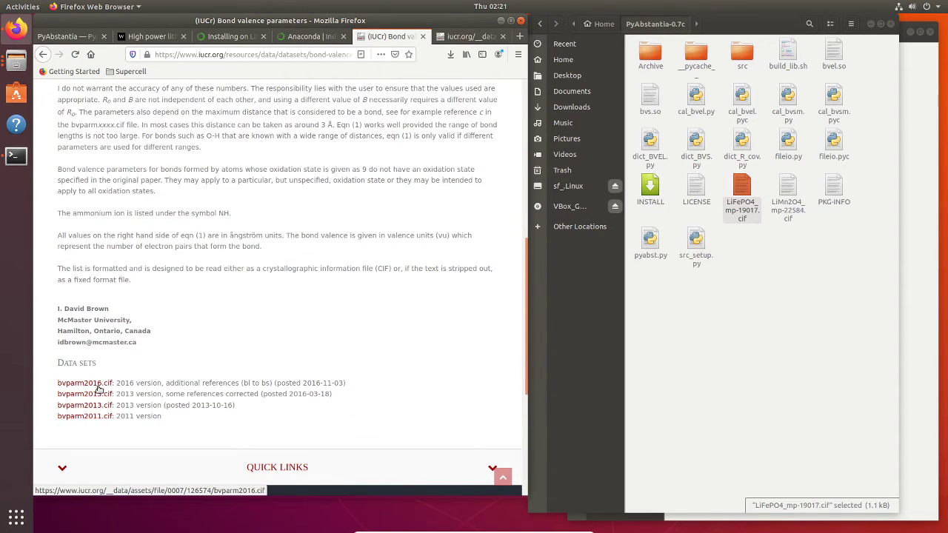
click(450, 41)
scroll(212, 251, down, 4)
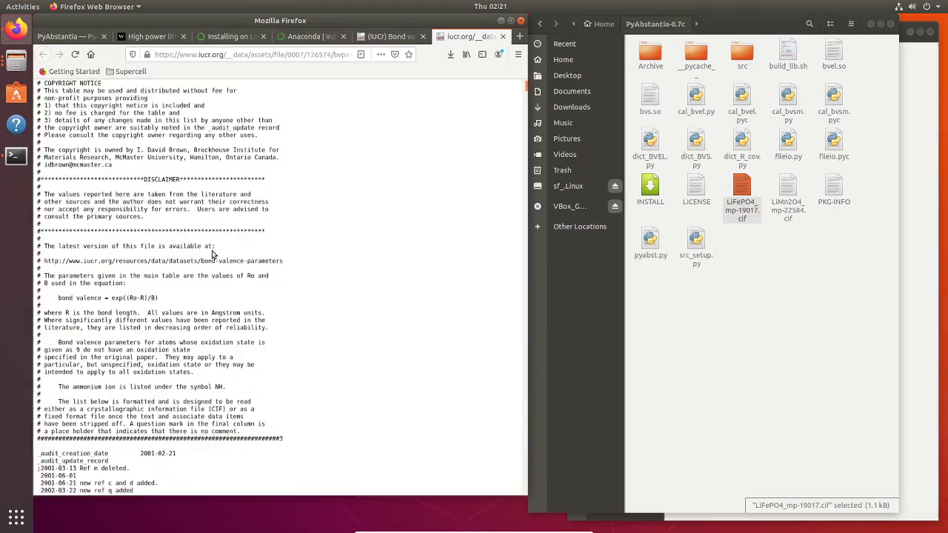
scroll(212, 250, up, 3)
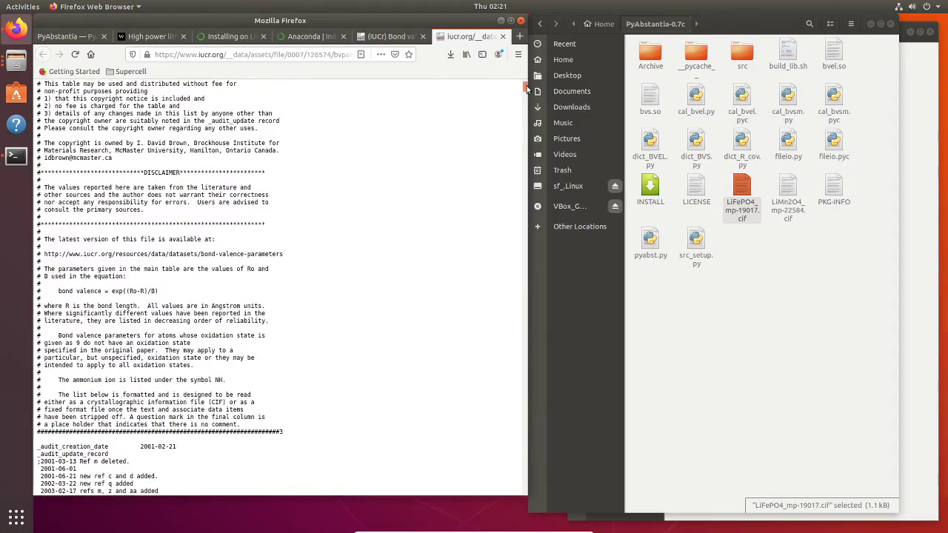
drag(526, 87, 515, 70)
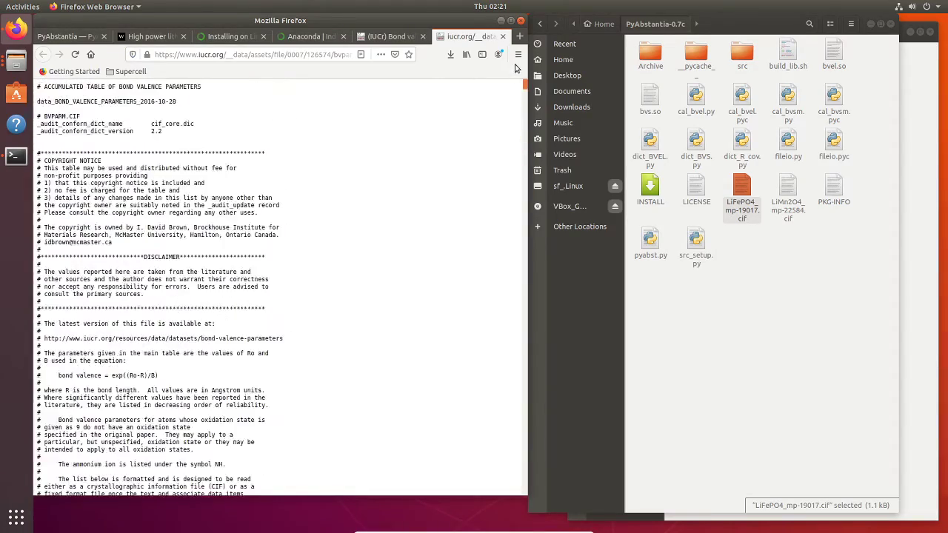
click(501, 20)
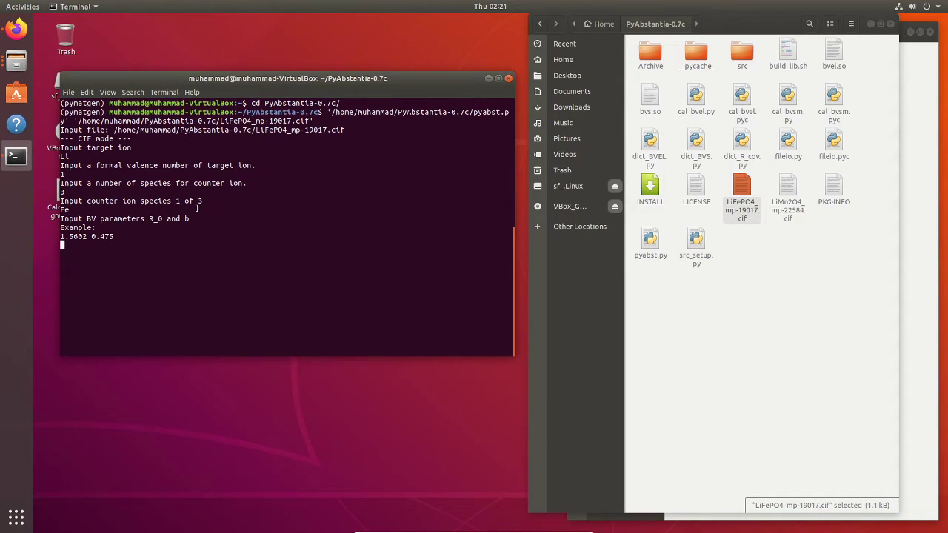
Enter bond-valence parameters 1.734 0.37 for Fe, then species P with 1.671 0.37
text(1.734 0.37)
key(Return)
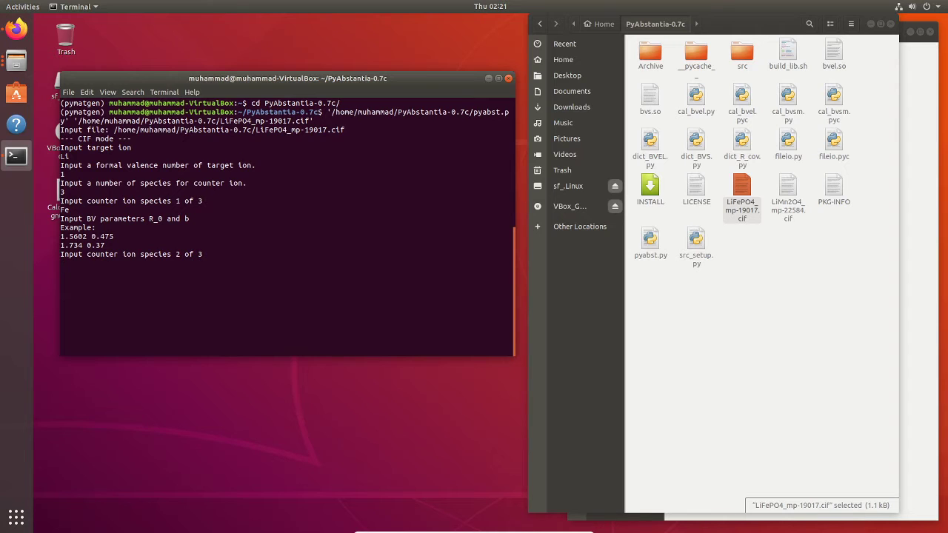
text(P)
key(Return)
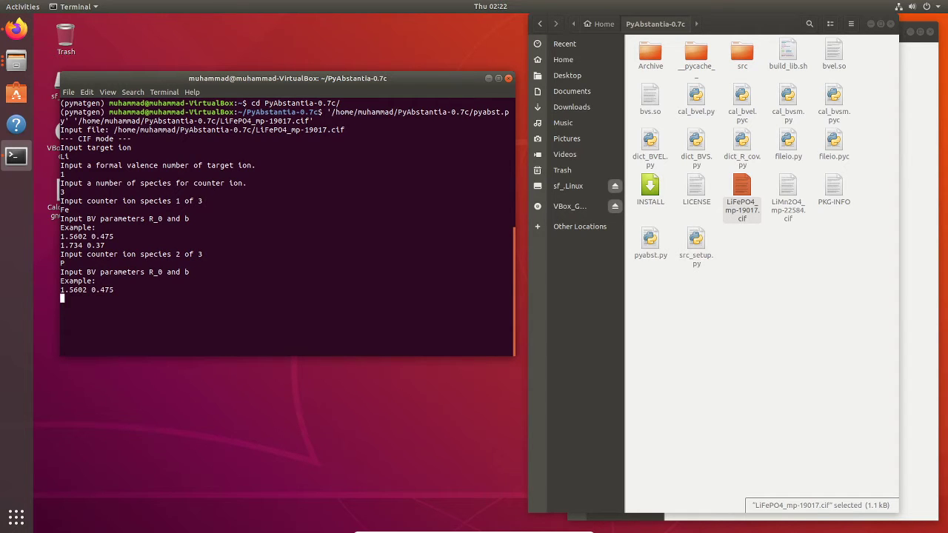
text(1.671 0.37)
key(Return)
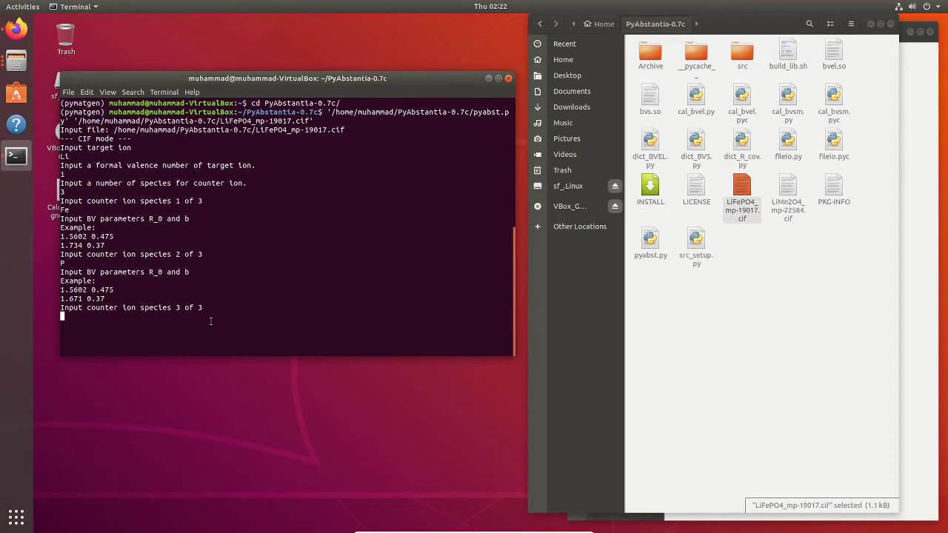
Enter species O with parameters 1.406 0.37, then fill in voxel counts 100 60 50
text(O)
key(Return)
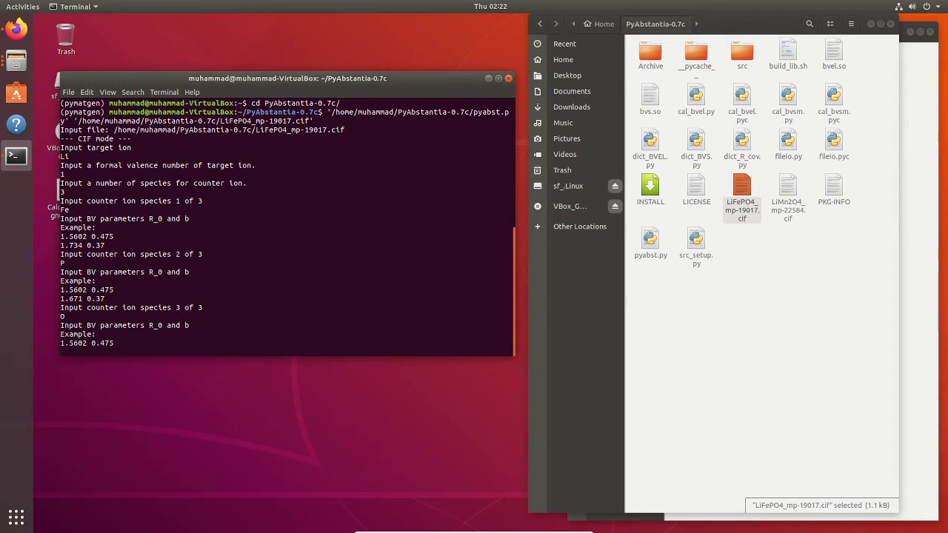
text(1.406 0.37)
key(Return)
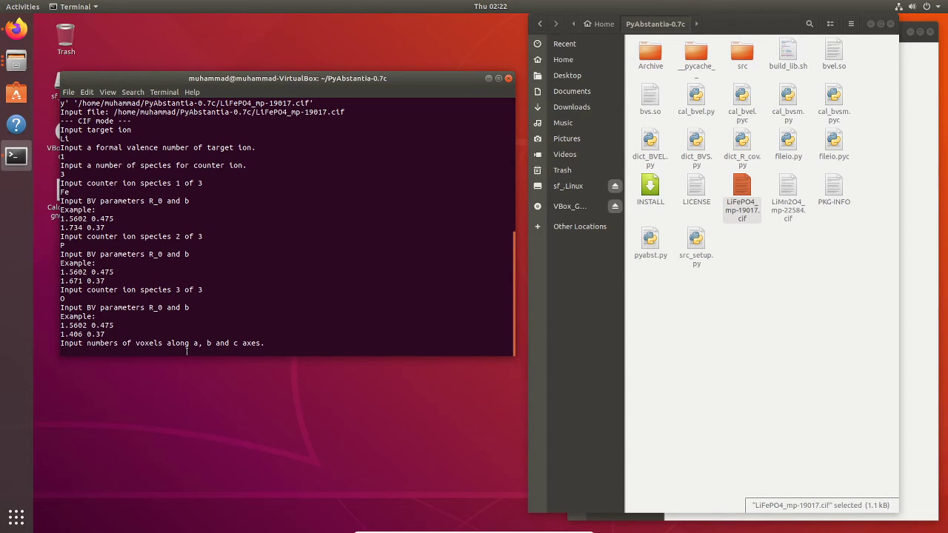
text(100 60)
text(50)
Submit the 100 60 50 voxels, let the 3D-BVS calculation finish, and check the new .inp and .pgrid files
key(Return)
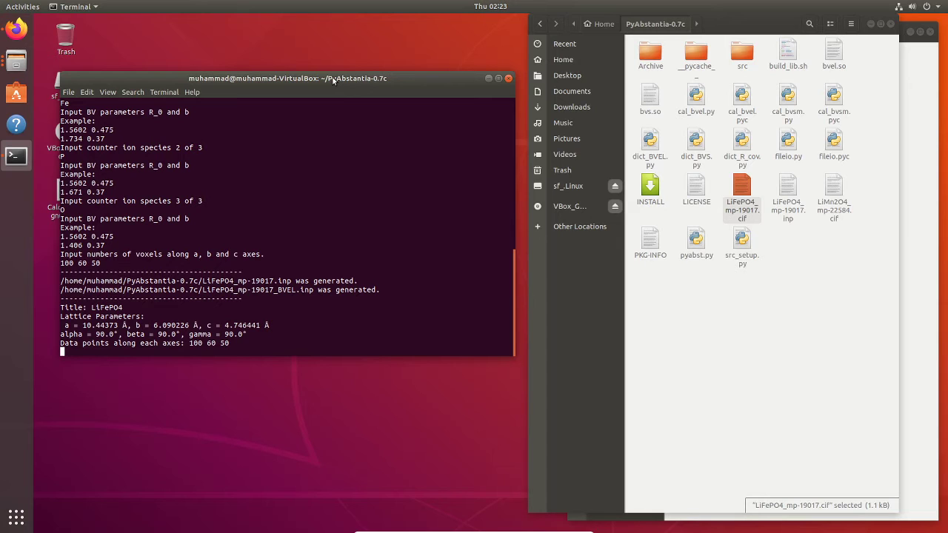
click(789, 196)
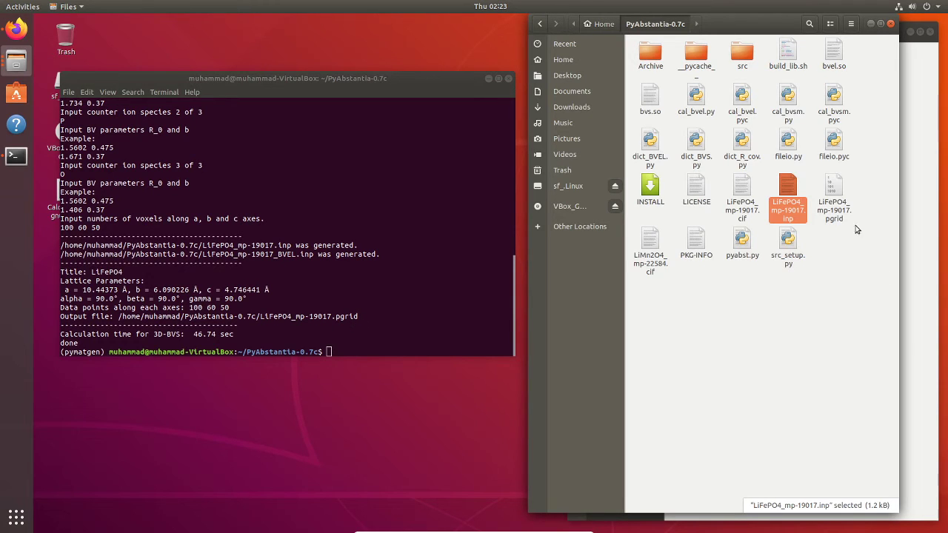
click(844, 204)
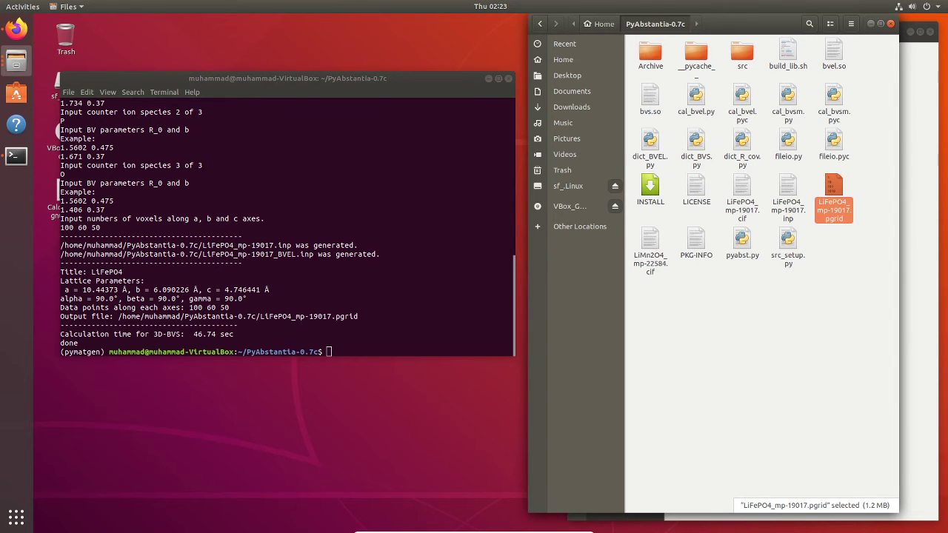
Switch to VESTA, rotate the LiFePO4 model square-on, and open Edit Data > Structure Parameters
key(alt+Tab)
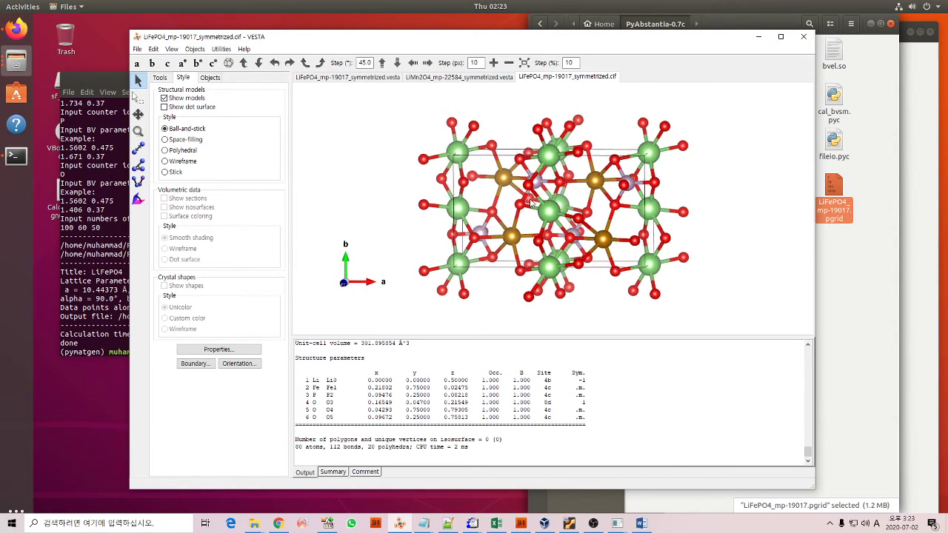
drag(532, 204, 523, 203)
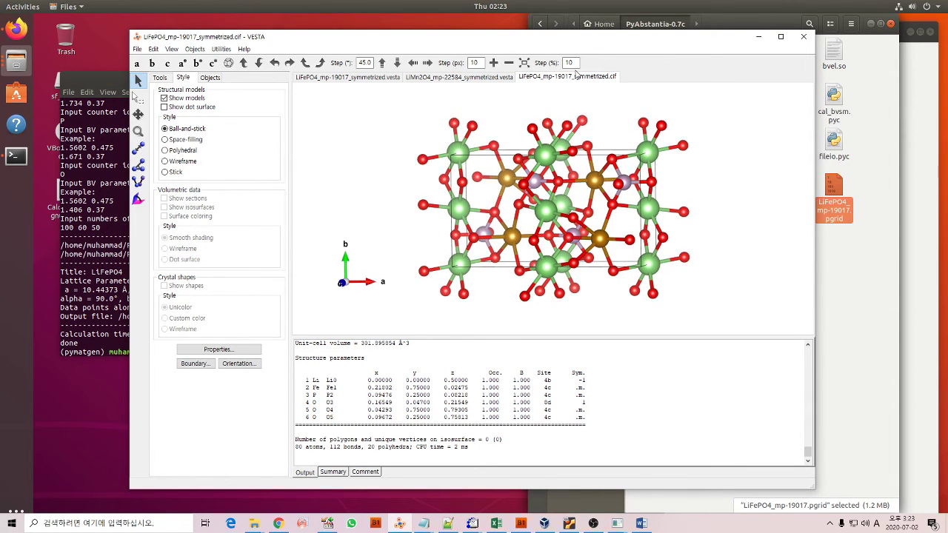
drag(581, 43, 552, 43)
mouse_move(475, 265)
mouse_down()
mouse_move(493, 259)
mouse_move(482, 272)
mouse_up()
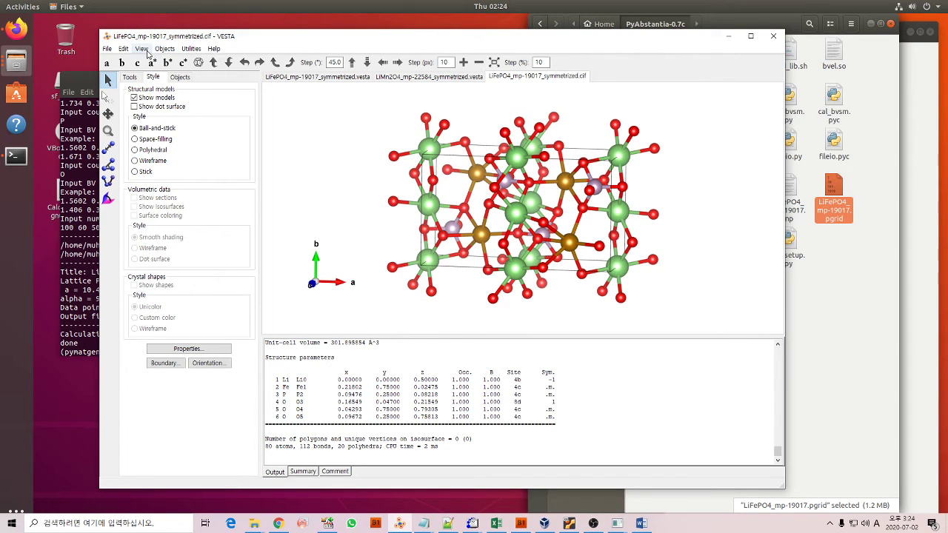
click(123, 49)
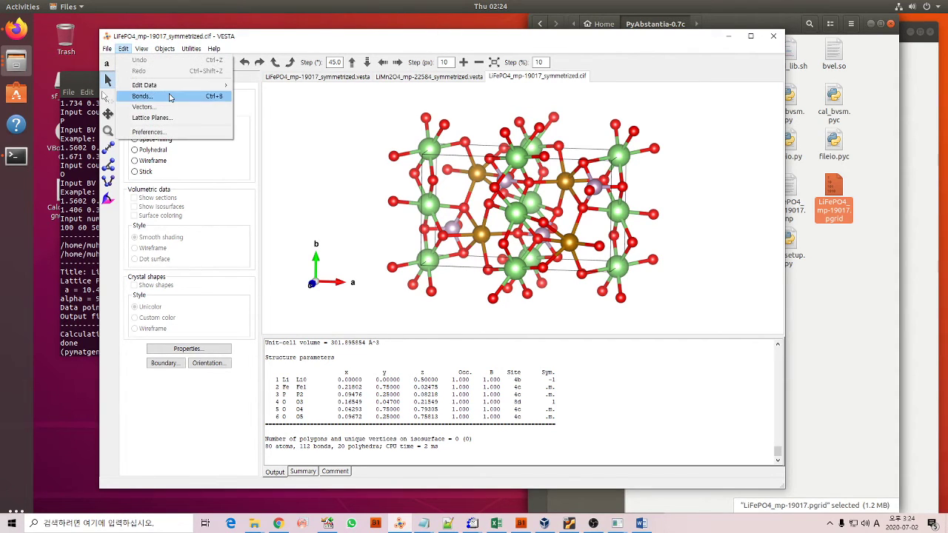
mouse_move(222, 88)
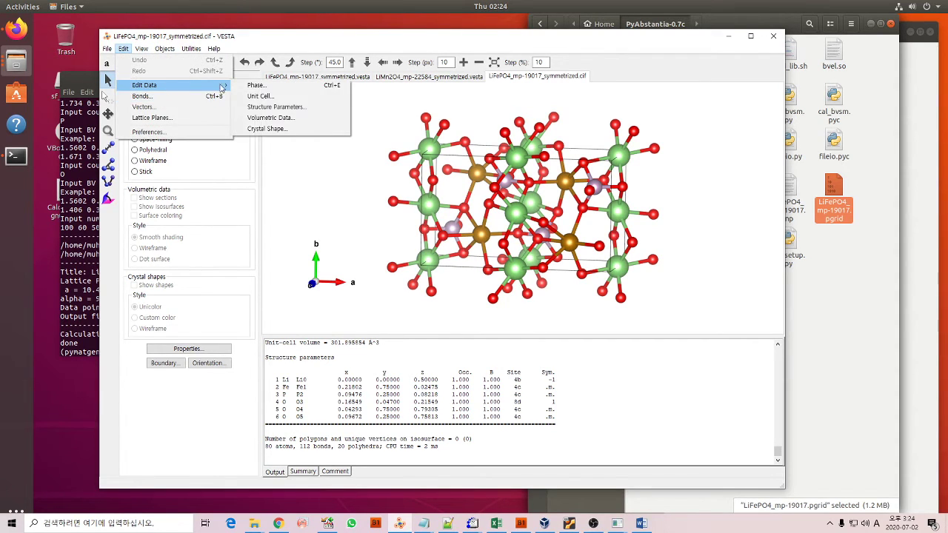
click(302, 108)
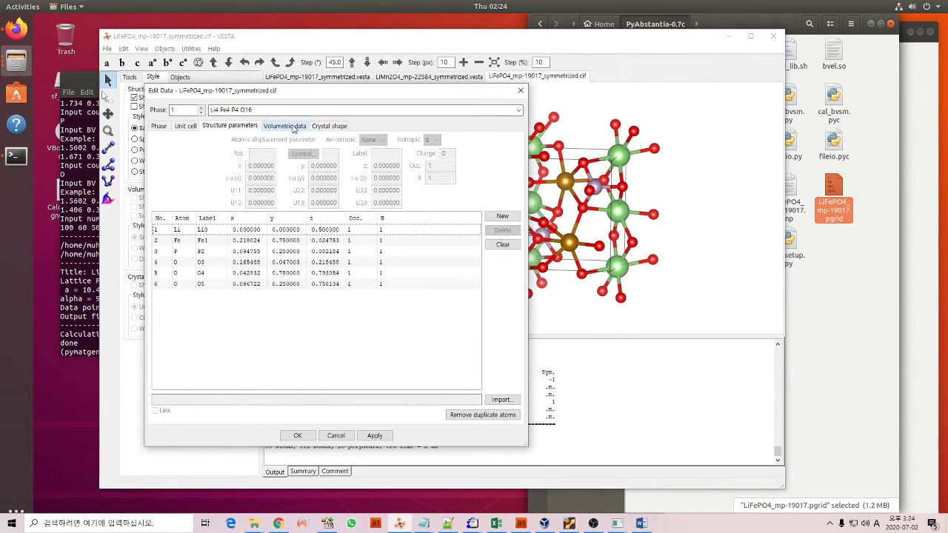
Import the .pgrid grid file as raw volumetric data and apply it to the structure
click(294, 128)
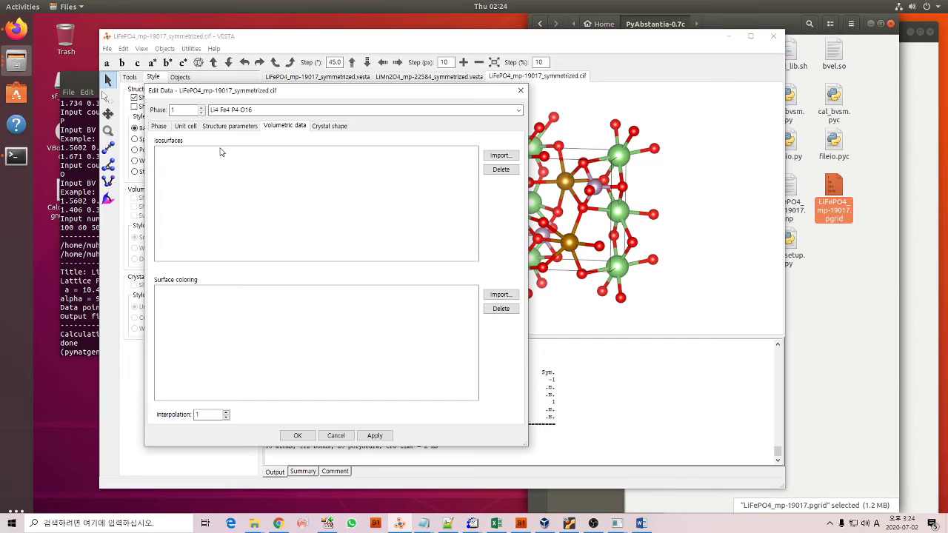
click(508, 158)
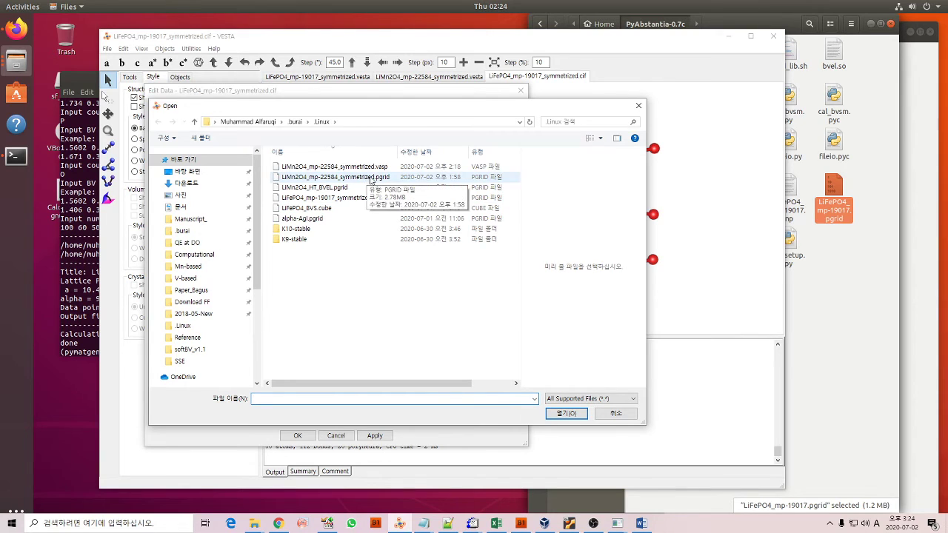
click(371, 177)
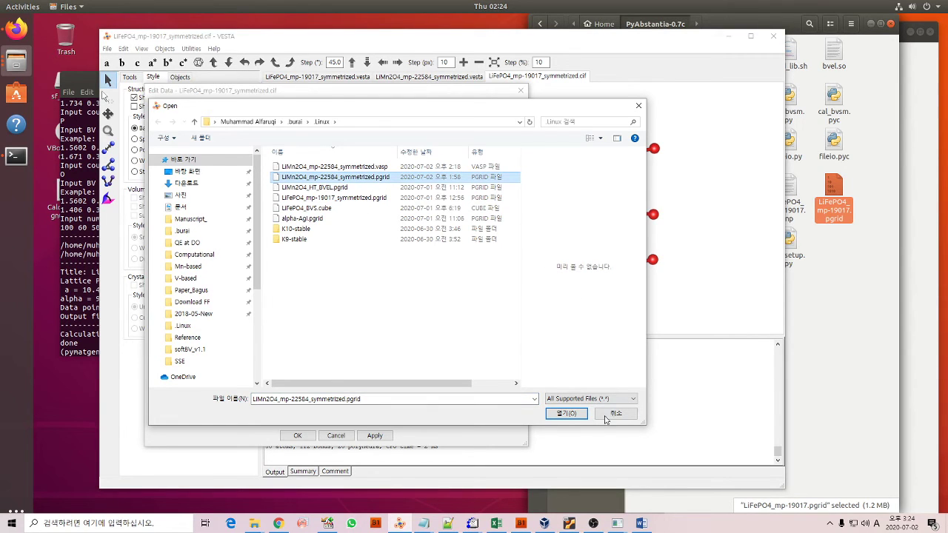
click(579, 416)
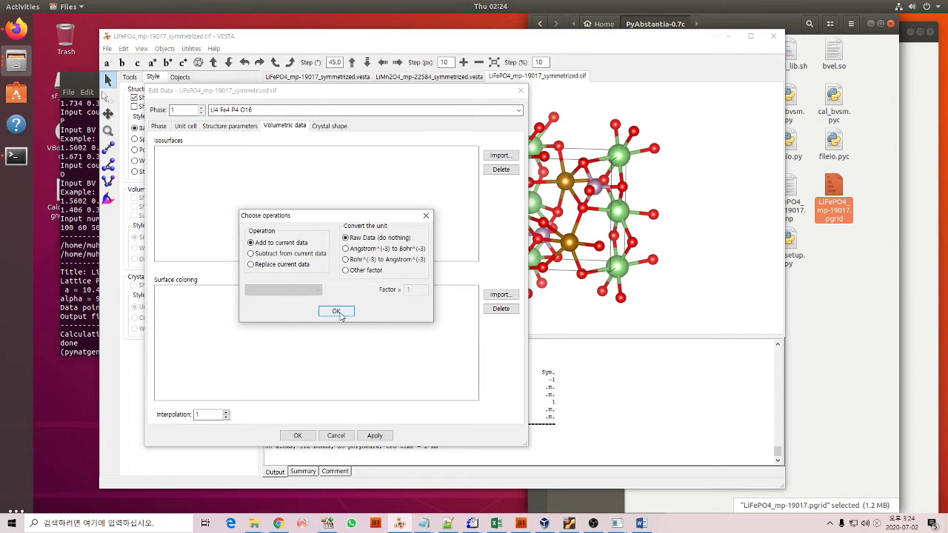
click(337, 311)
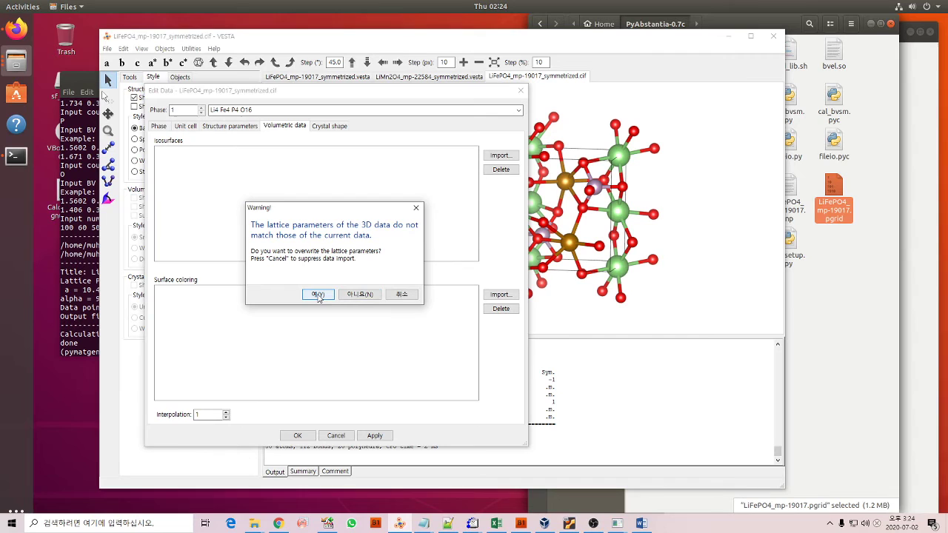
click(319, 295)
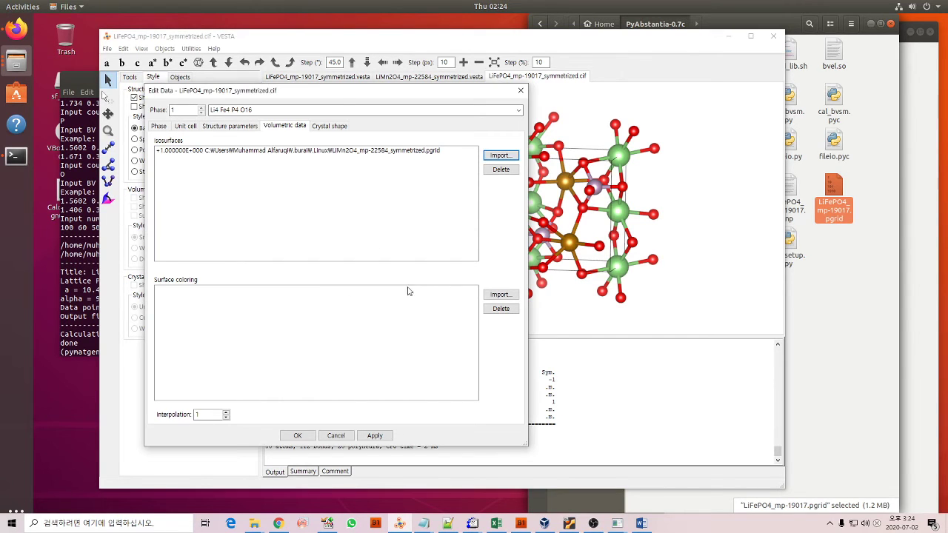
click(396, 152)
click(375, 435)
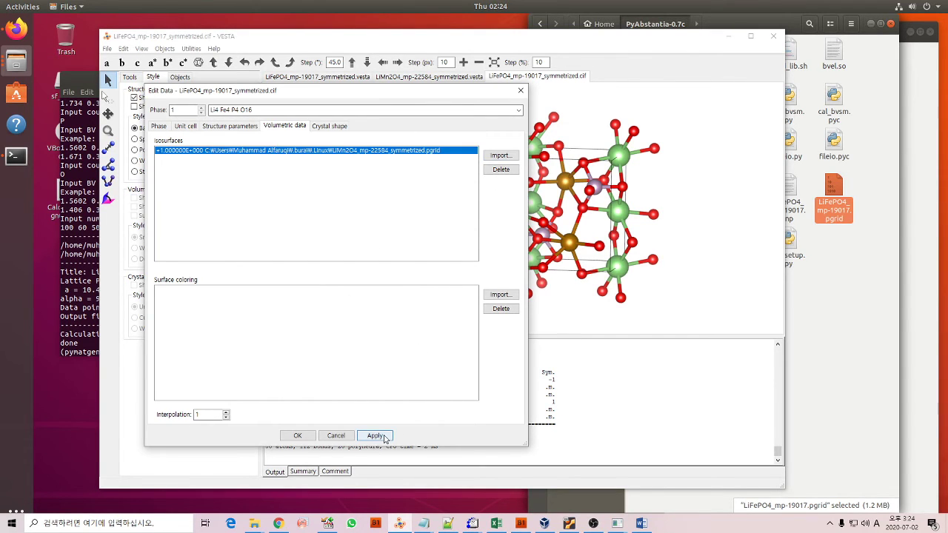
Close the data editor, rotate the crystal to inspect the isosurfaces, and hide the section planes
drag(394, 90, 288, 91)
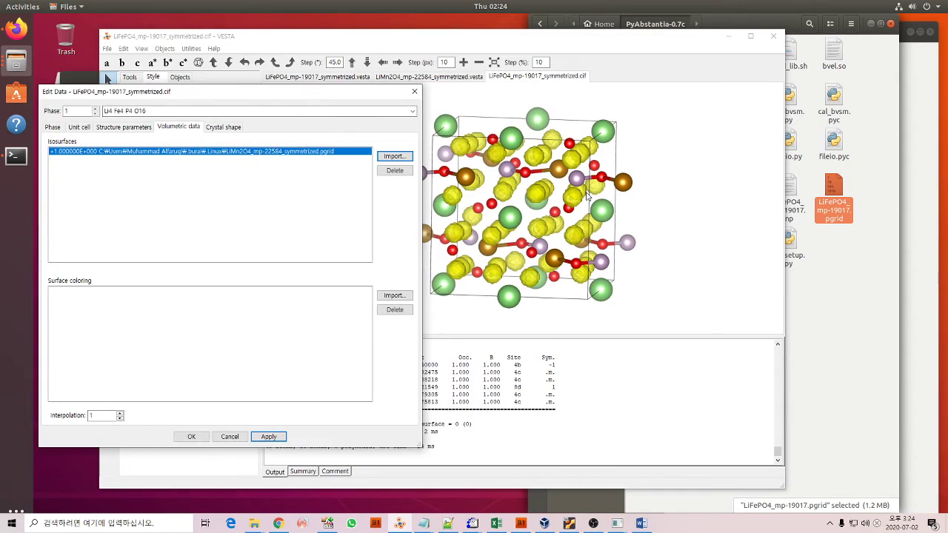
drag(563, 193, 607, 223)
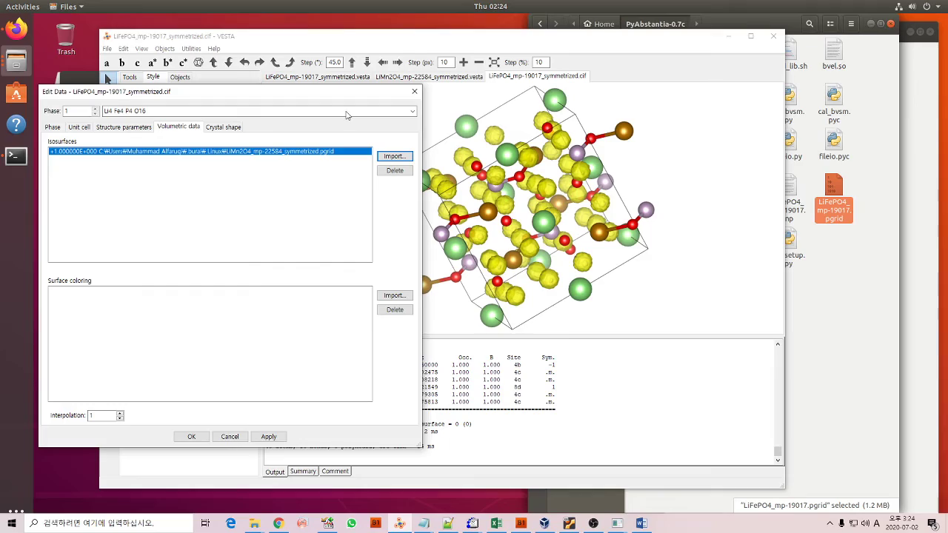
click(191, 436)
drag(623, 197, 548, 258)
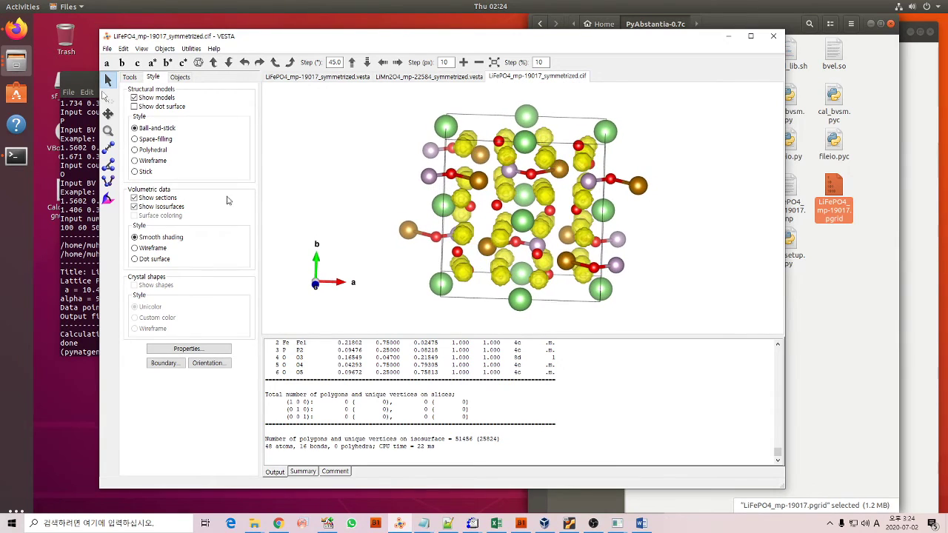
click(148, 199)
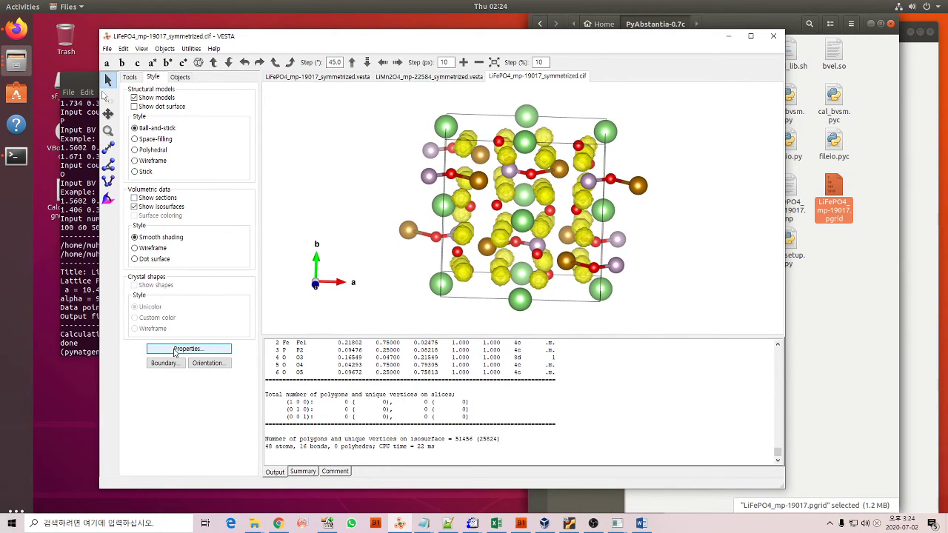
click(178, 349)
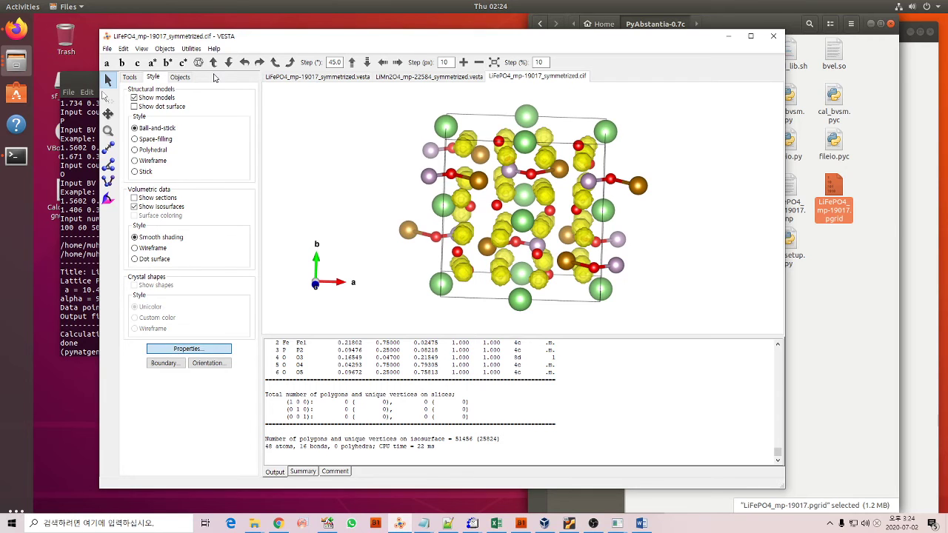
Change the first isosurface level from 47.8771 to 0.6 and rotate the structure about b
click(227, 97)
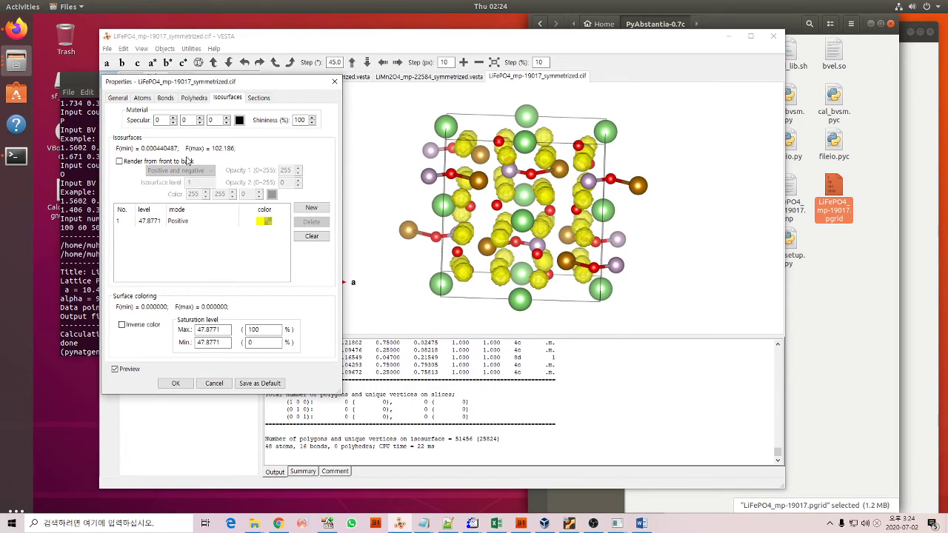
click(164, 222)
double_click(196, 182)
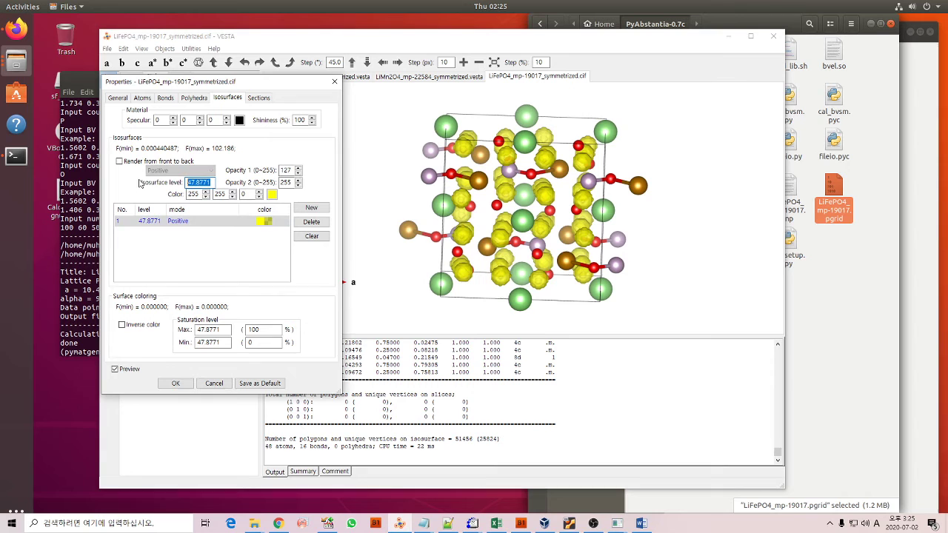
text(0.6)
click(176, 383)
drag(437, 284, 544, 134)
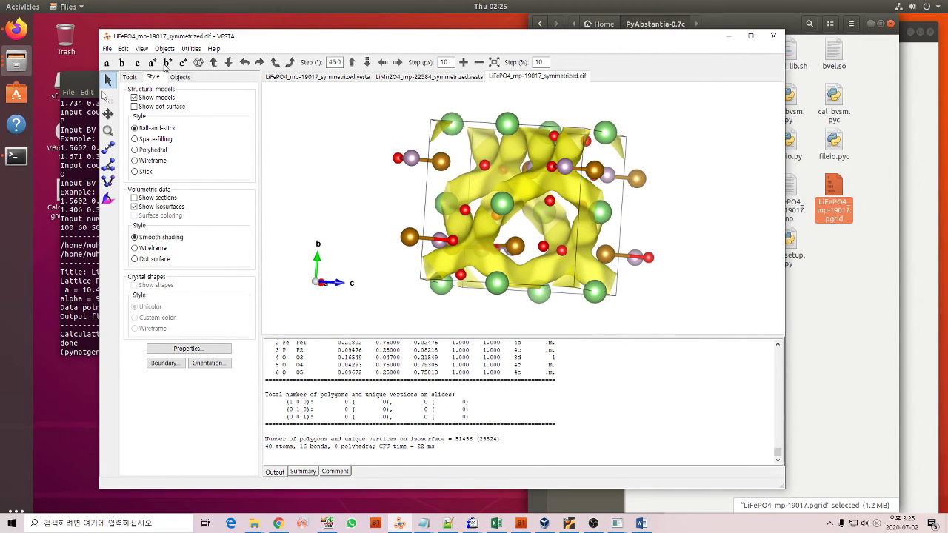
Undo the recent changes back to before the earlier isosurface was added
click(123, 49)
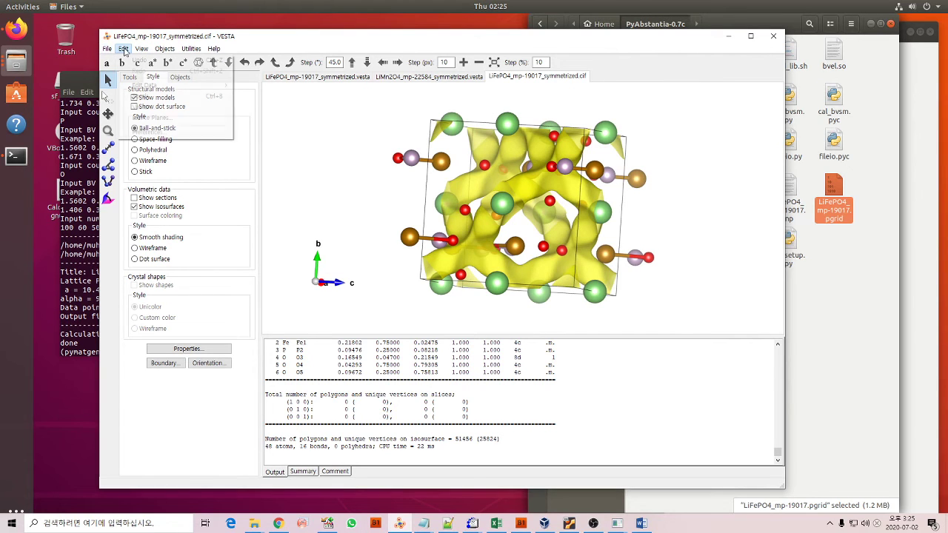
mouse_move(145, 87)
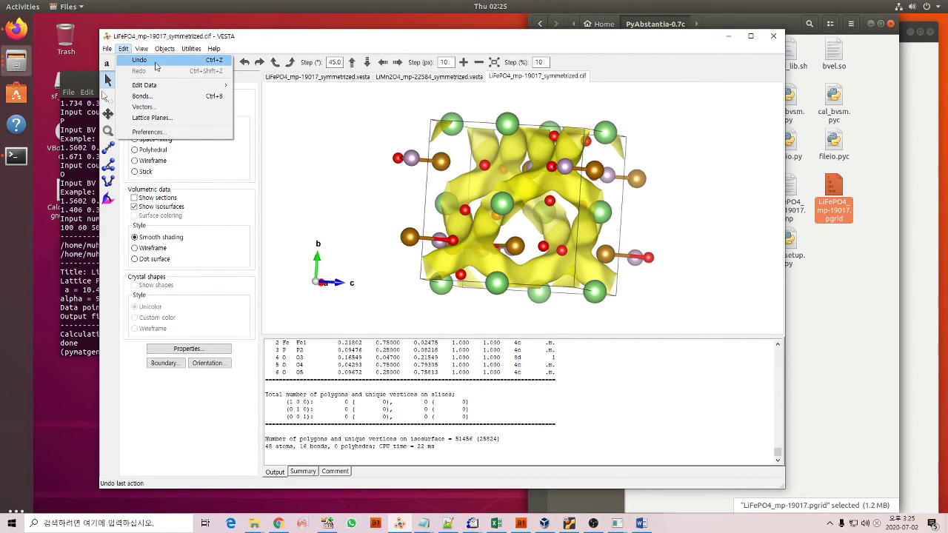
click(140, 60)
click(123, 49)
click(133, 60)
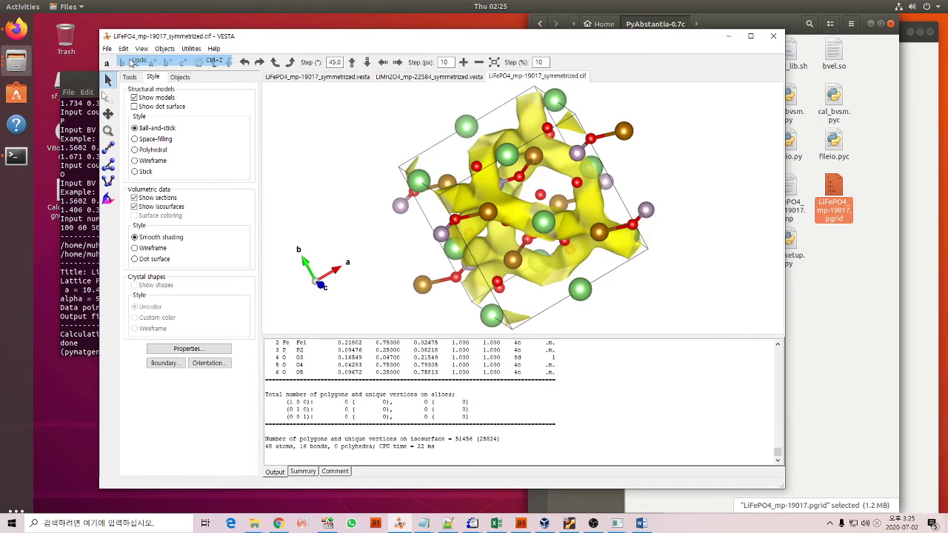
click(123, 49)
click(133, 61)
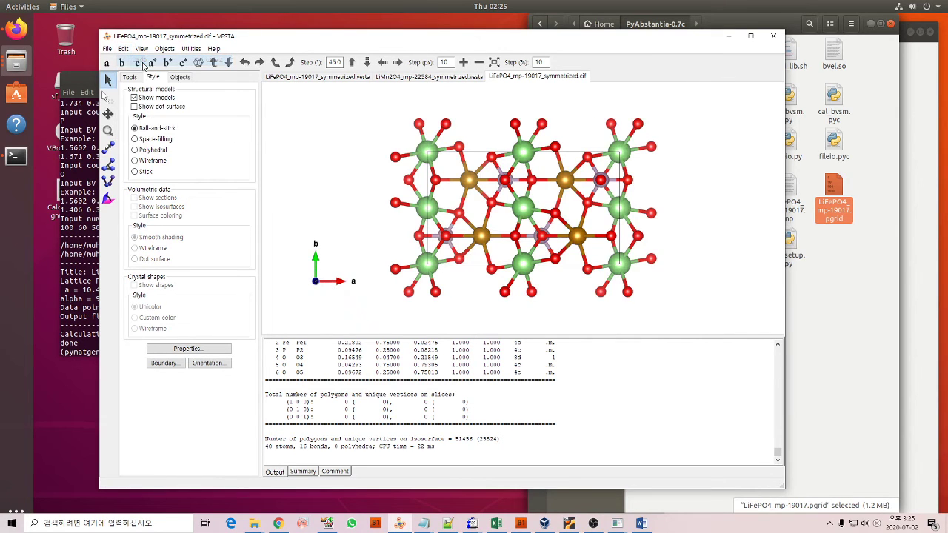
Import LiFePO4_mp-19017_symmetrized.pgrid as volumetric data, adding it to the current data unchanged
click(123, 49)
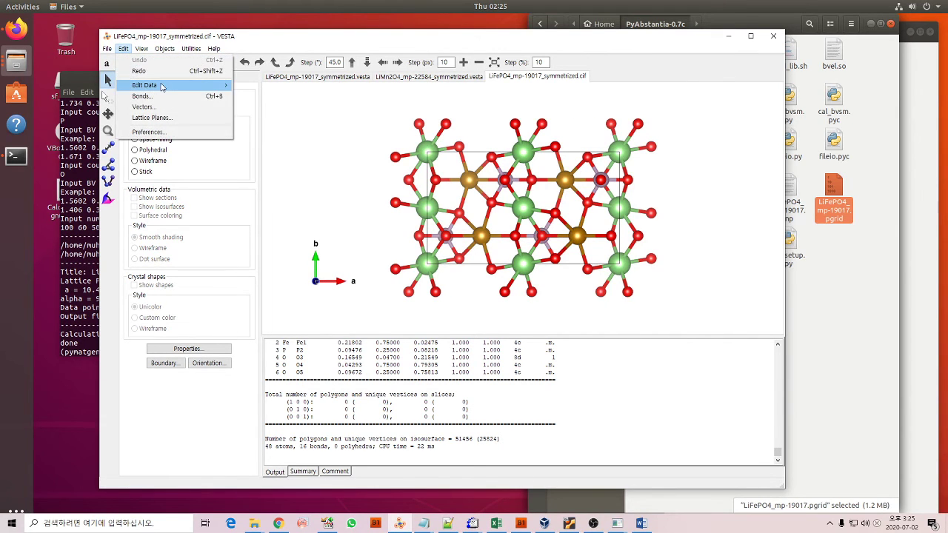
mouse_move(163, 87)
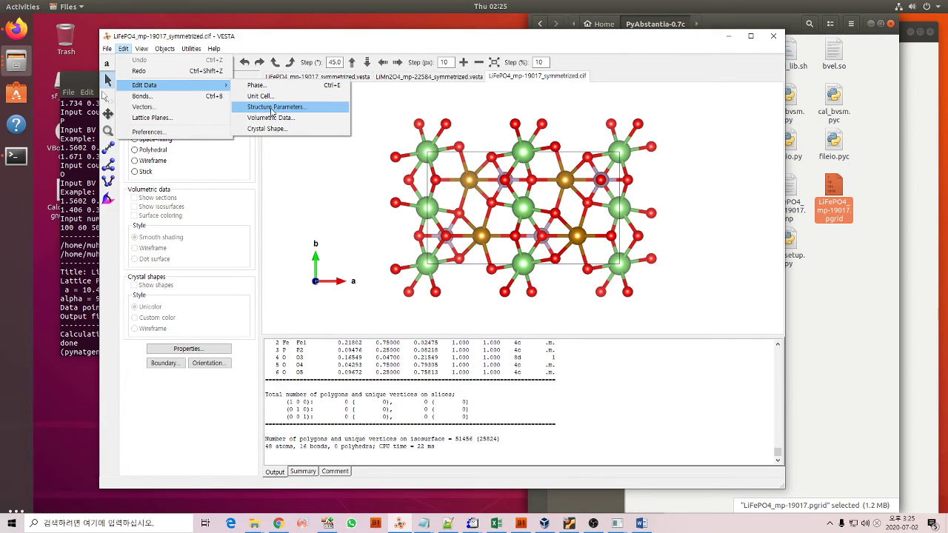
click(272, 108)
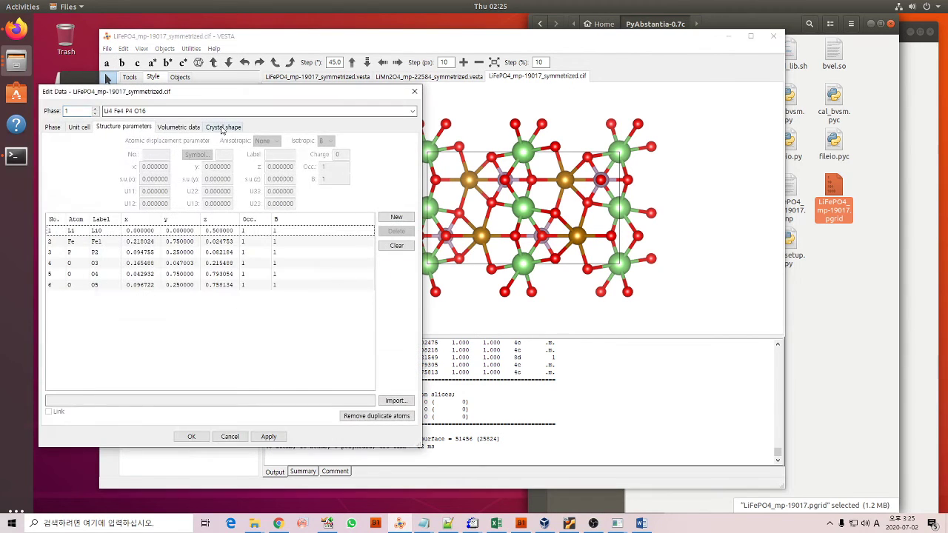
click(192, 126)
drag(242, 92, 367, 109)
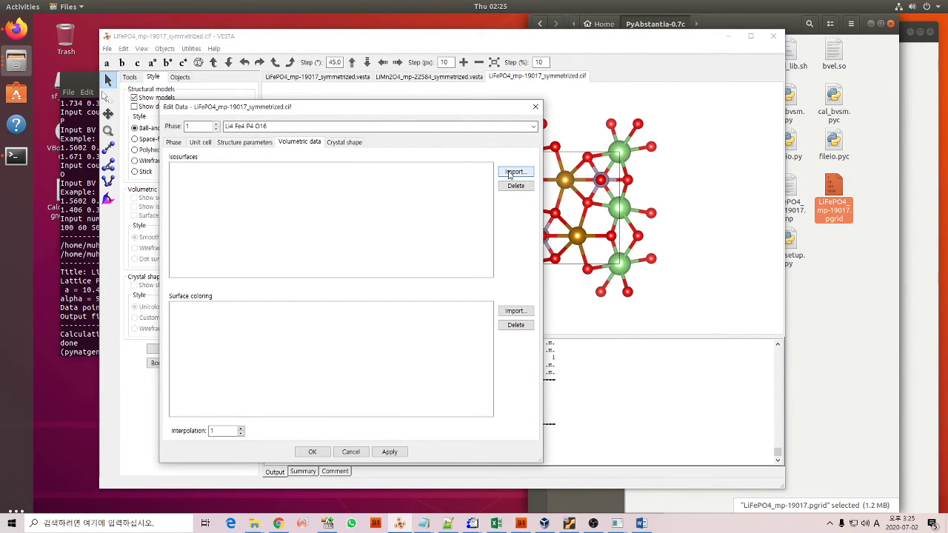
click(515, 172)
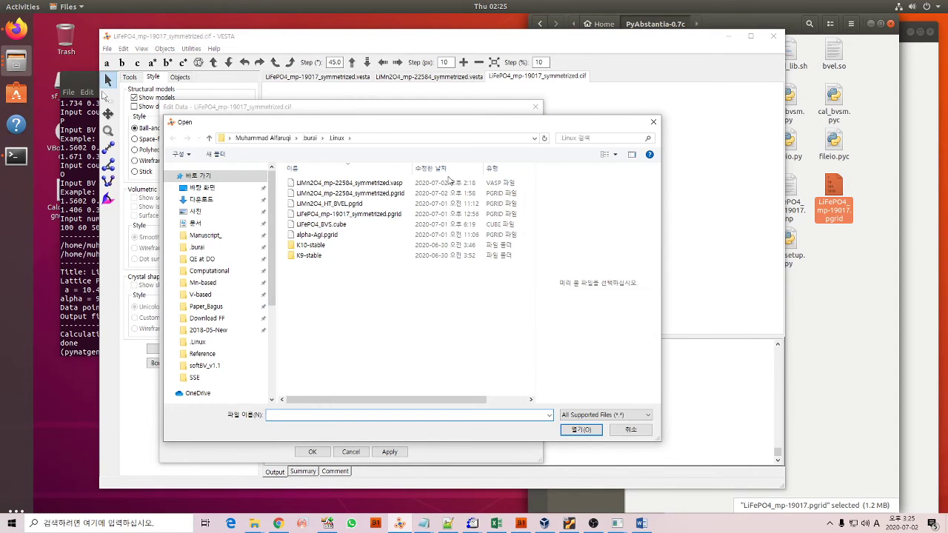
drag(413, 168, 420, 167)
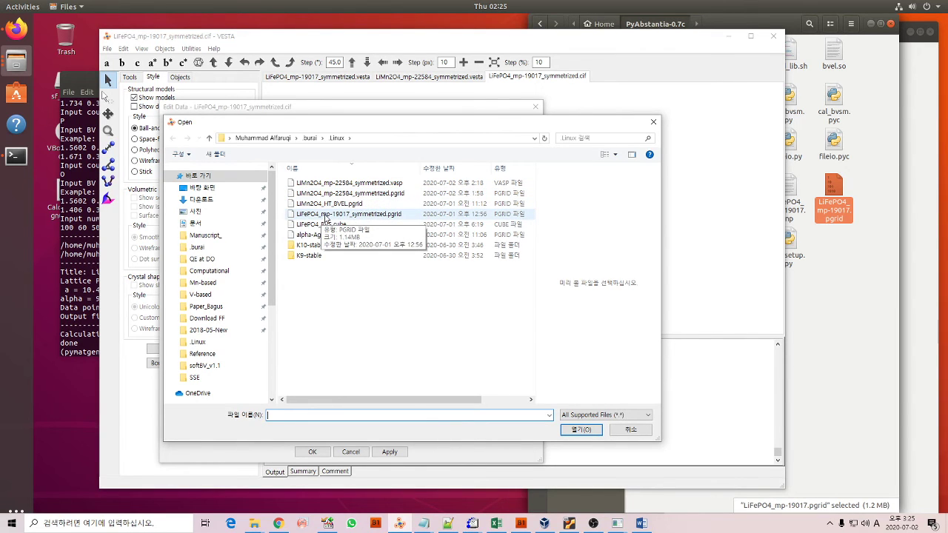
click(374, 215)
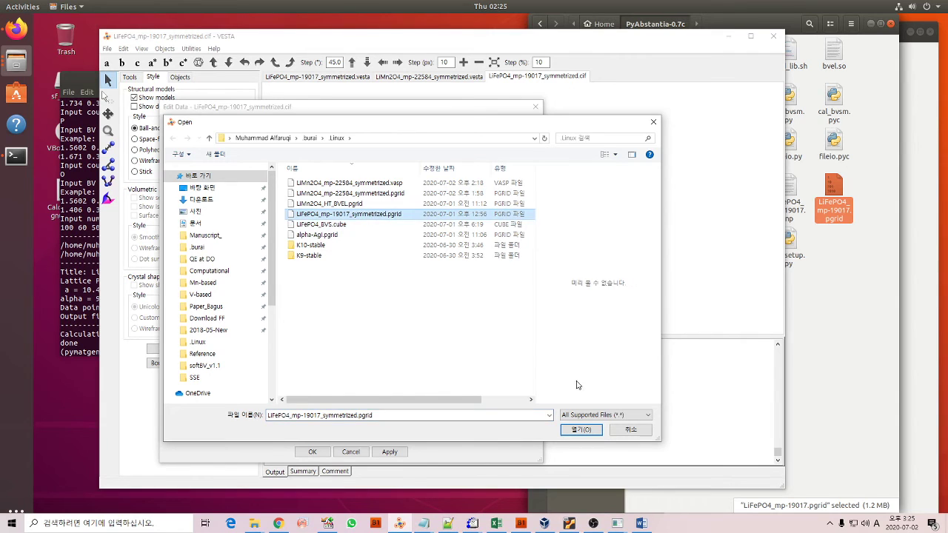
click(577, 430)
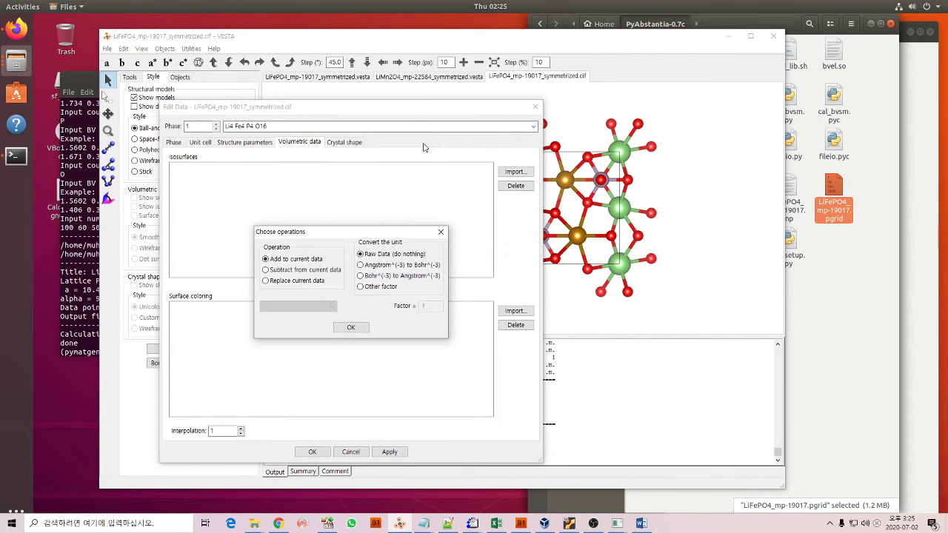
click(358, 331)
drag(442, 113, 454, 83)
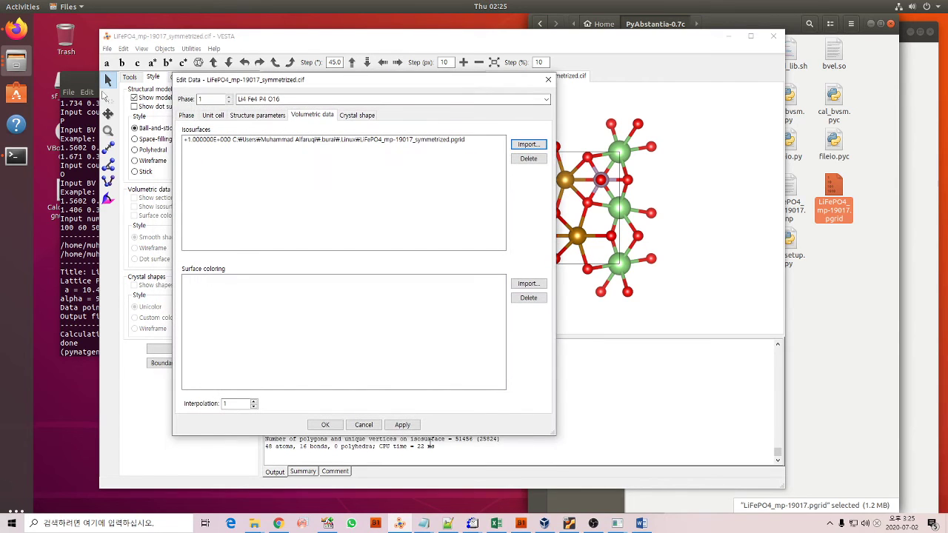
click(326, 424)
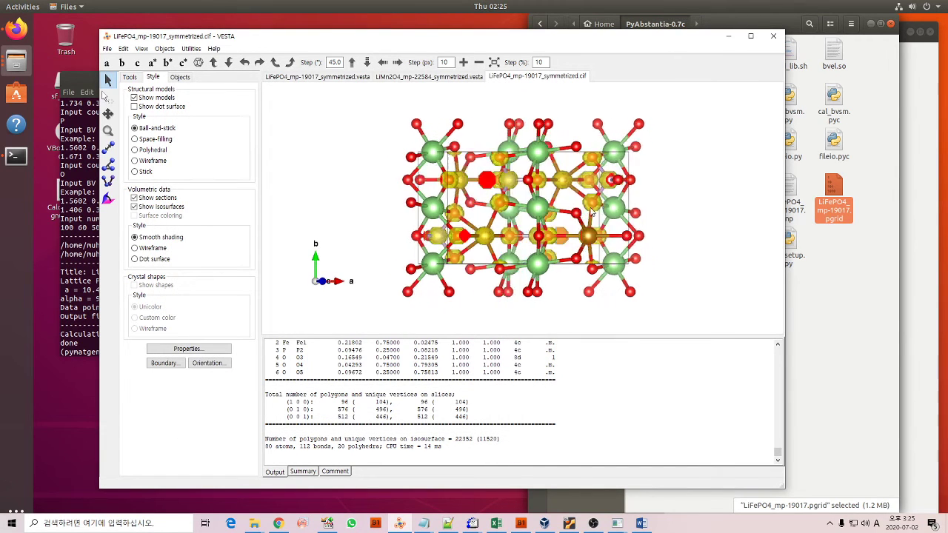
Hide the red section planes and change the first isosurface level from 47.6168 to 0.6
drag(591, 213, 486, 236)
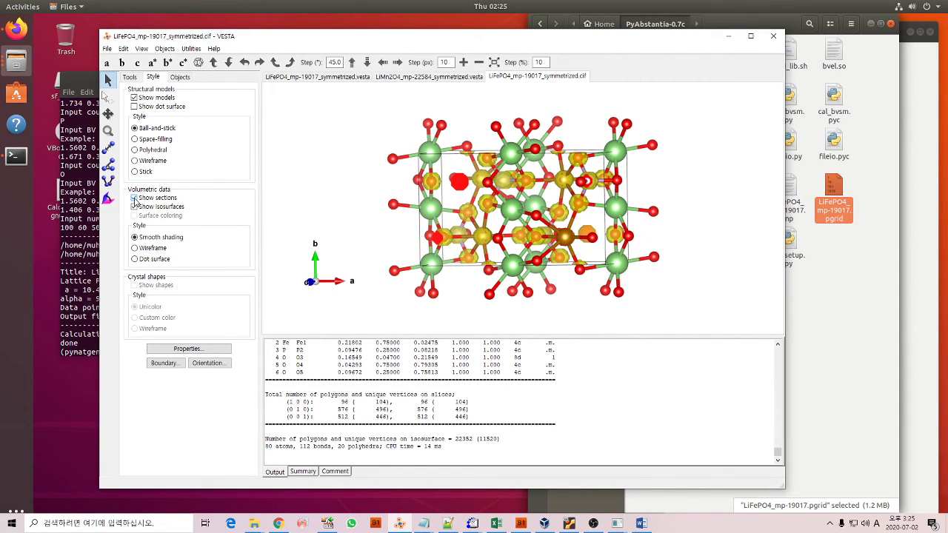
click(134, 199)
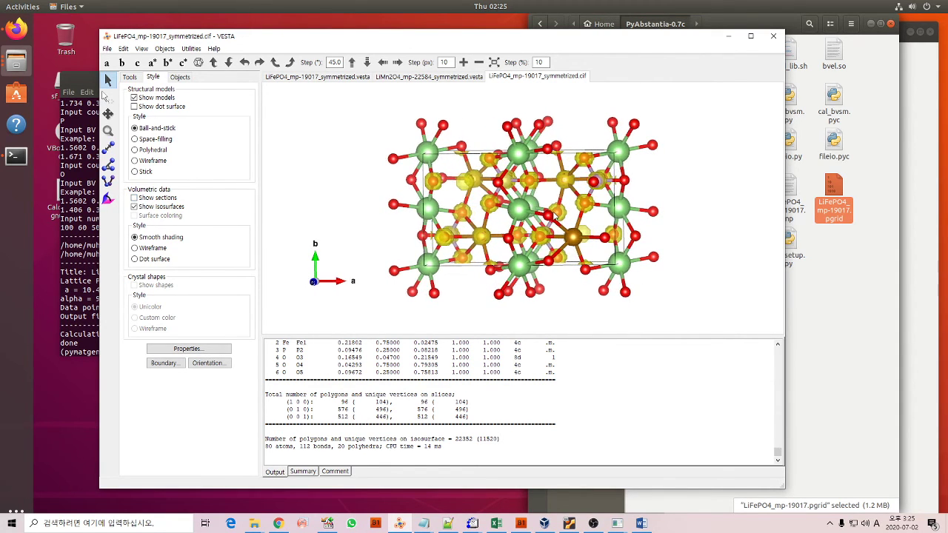
click(188, 352)
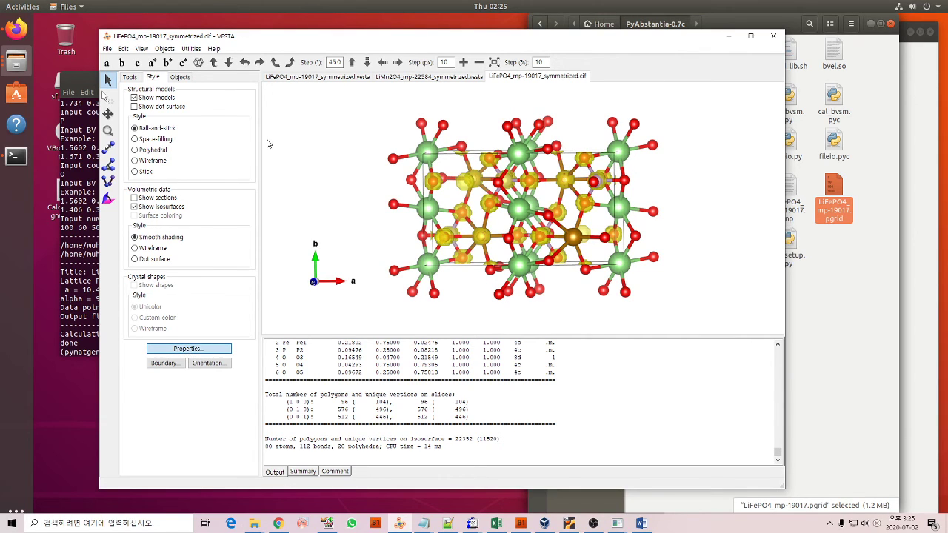
key(Return)
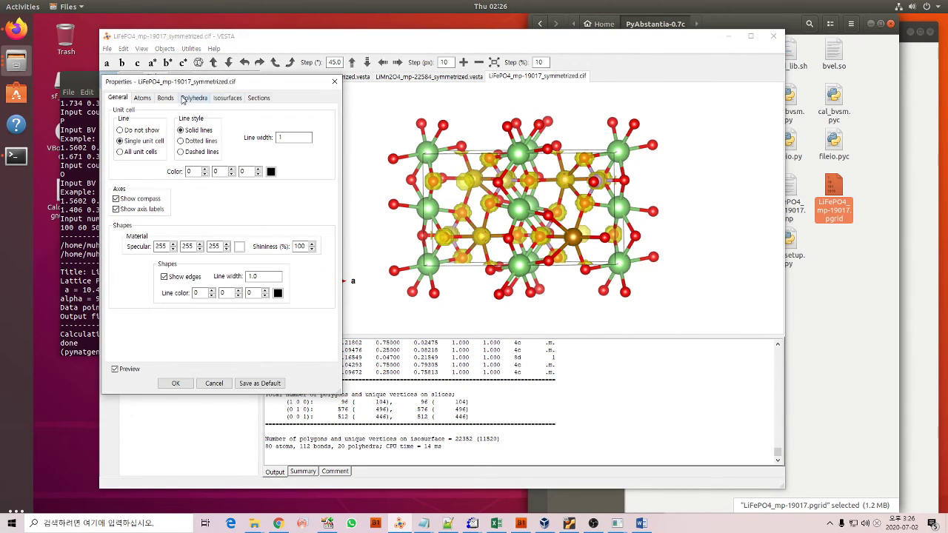
click(225, 98)
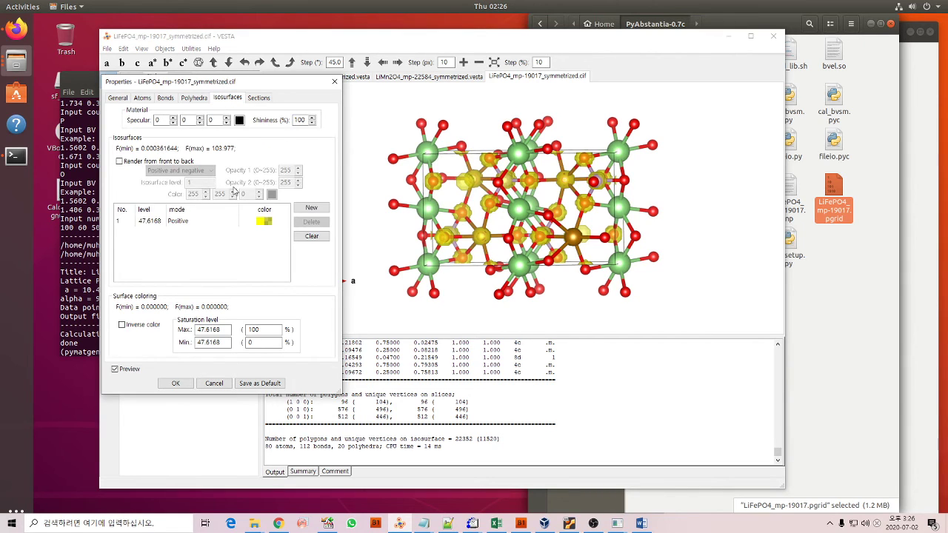
click(160, 222)
click(214, 182)
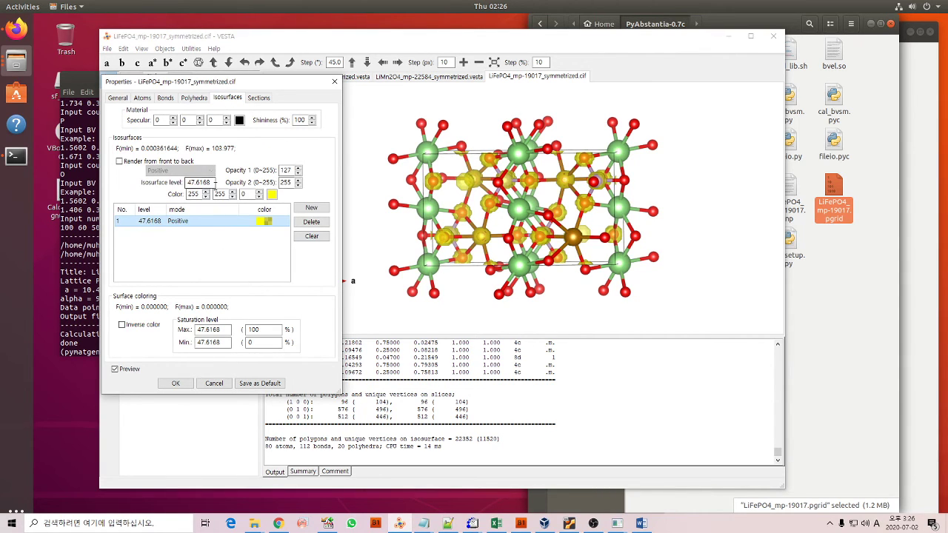
double_click(213, 182)
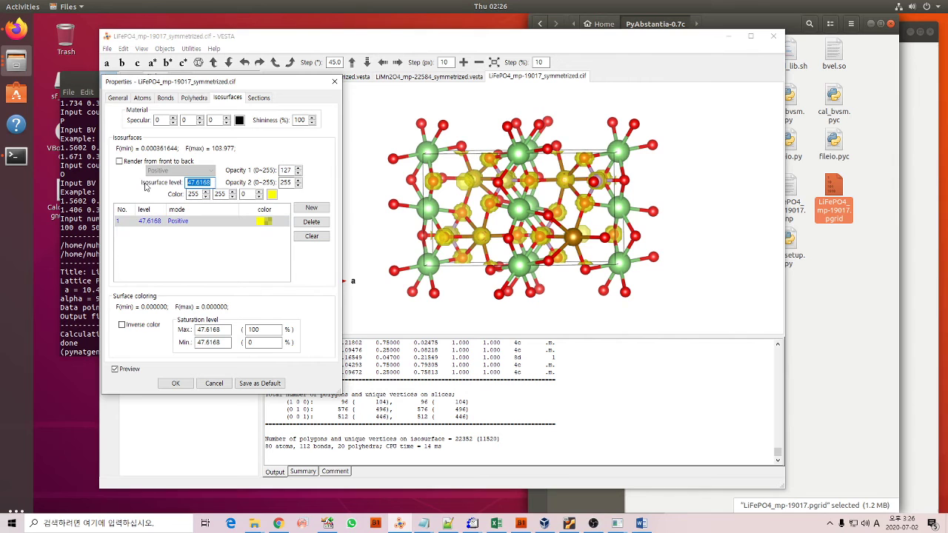
text(0.6)
key(Return)
click(241, 407)
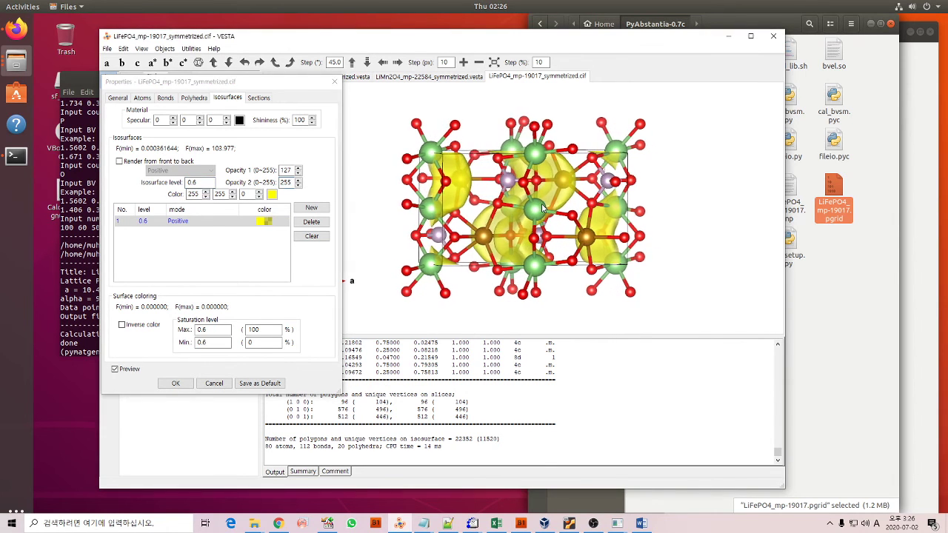
Confirm the isosurface settings and tilt the structure to a new viewing angle
click(175, 383)
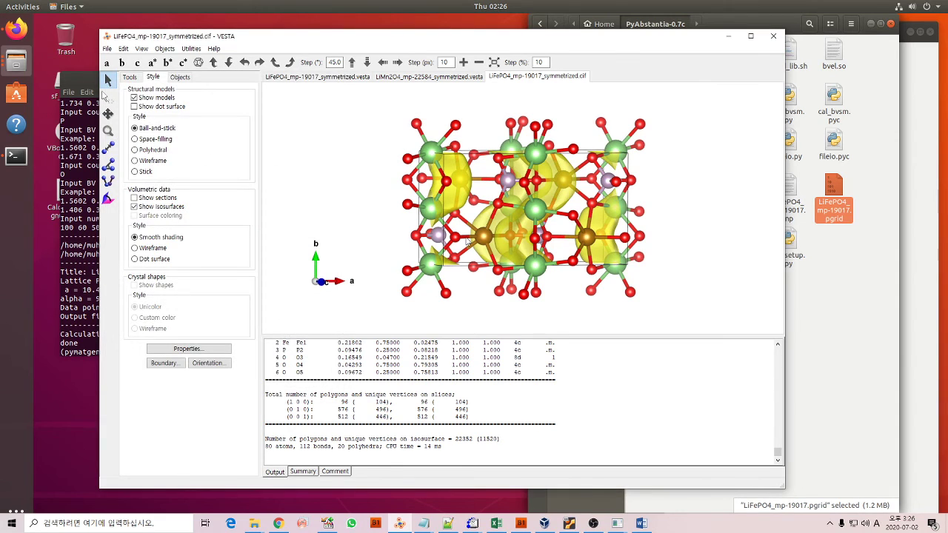
key(alt+Tab)
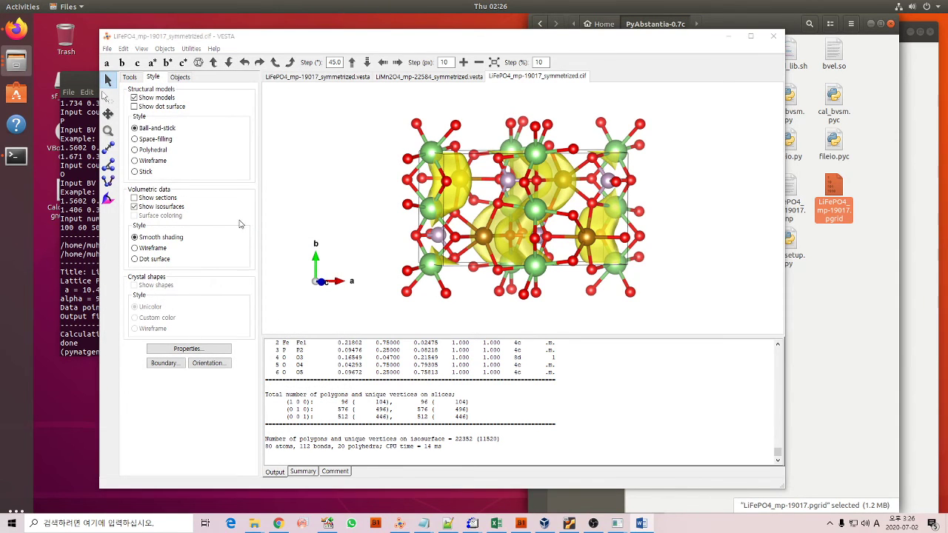
drag(342, 204, 373, 231)
Delete the Li bond definition and draw the structure in polyhedral style
click(123, 48)
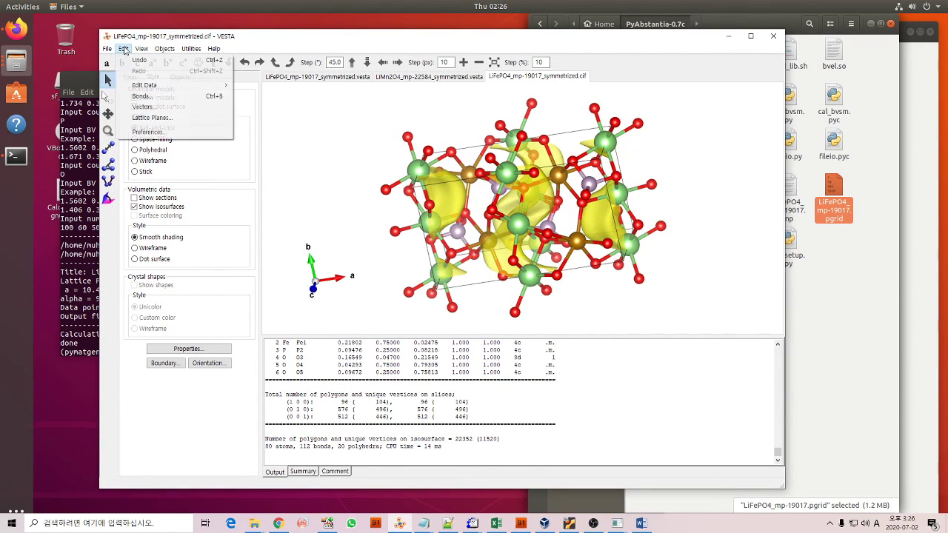
click(152, 96)
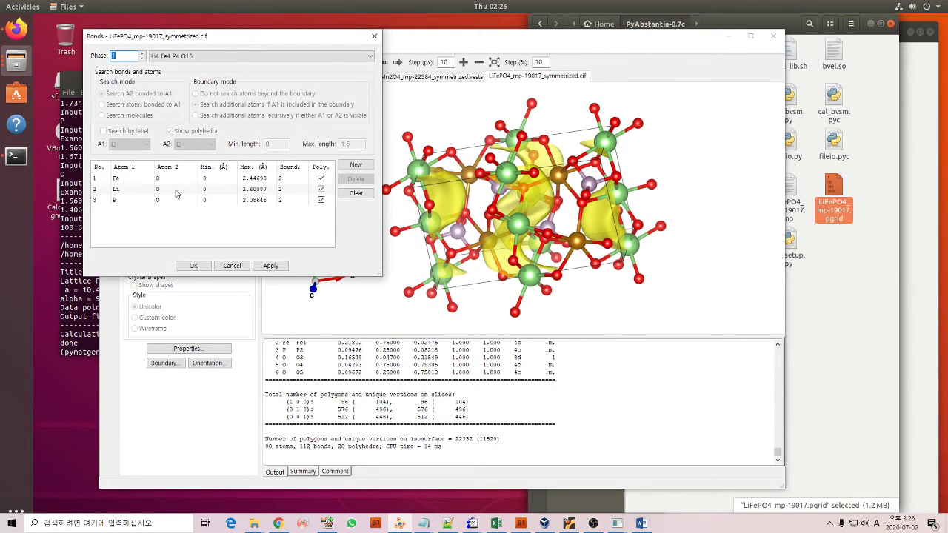
click(176, 191)
click(355, 180)
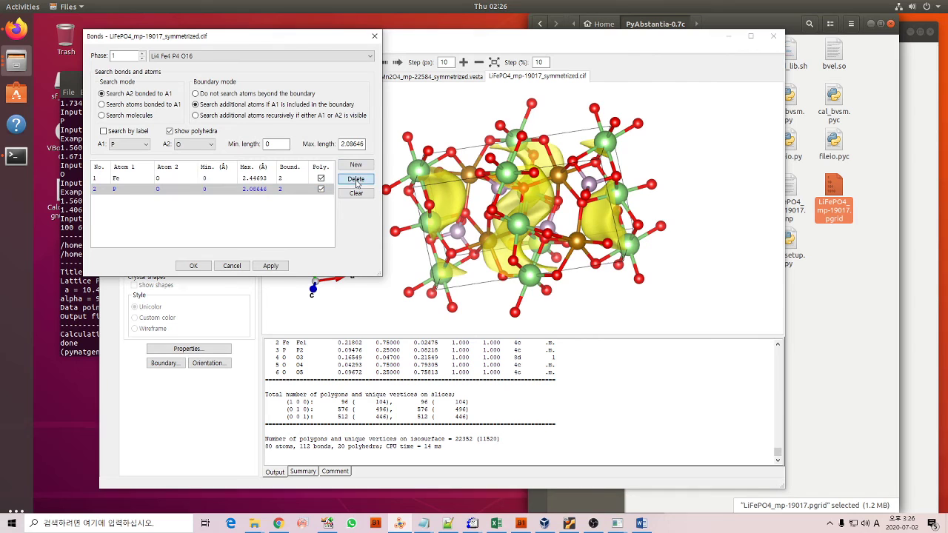
click(270, 266)
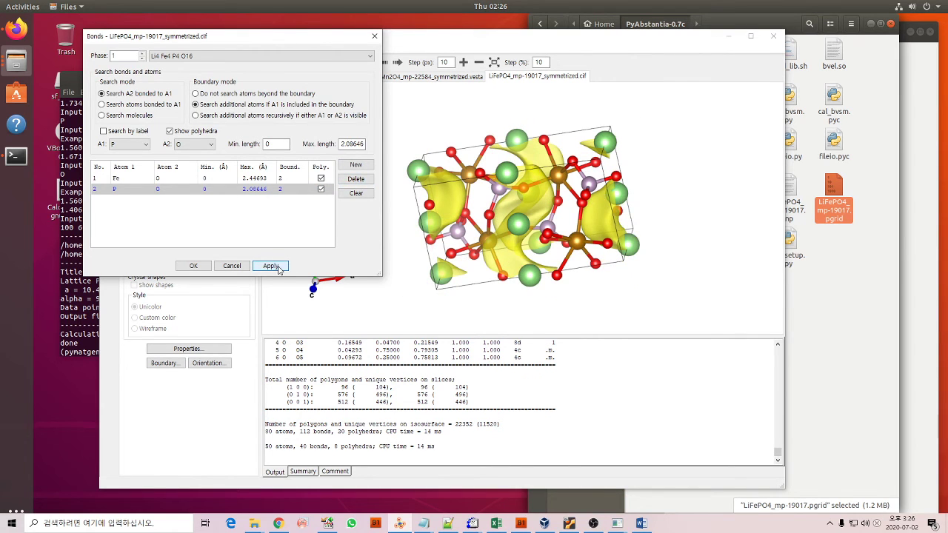
click(194, 265)
drag(518, 208, 544, 182)
click(148, 151)
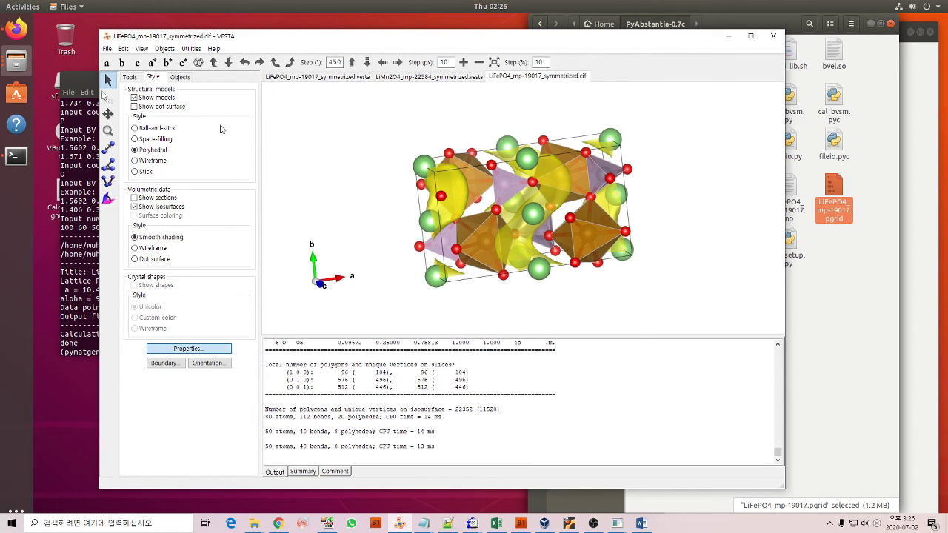
Set the atom radii type to Ionic and rotate the model slightly
key(Return)
click(143, 97)
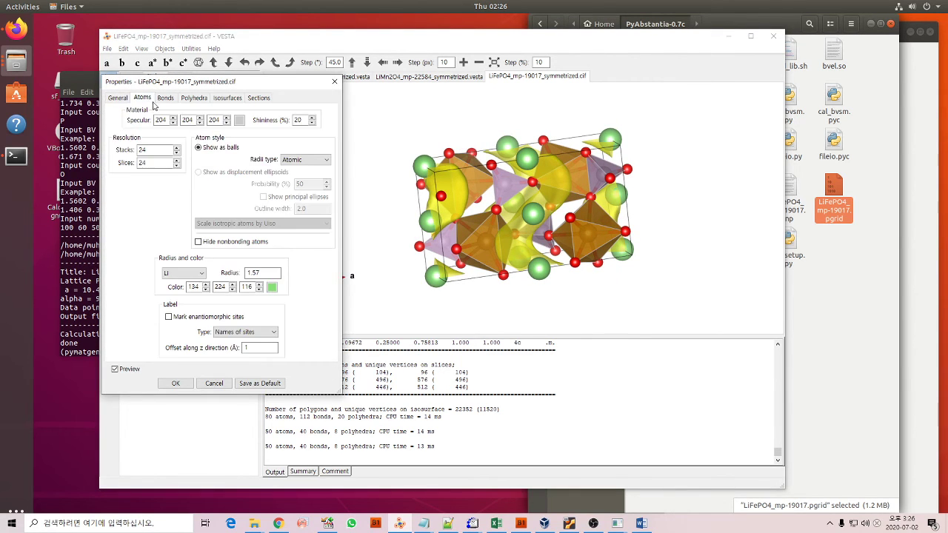
click(306, 162)
click(309, 177)
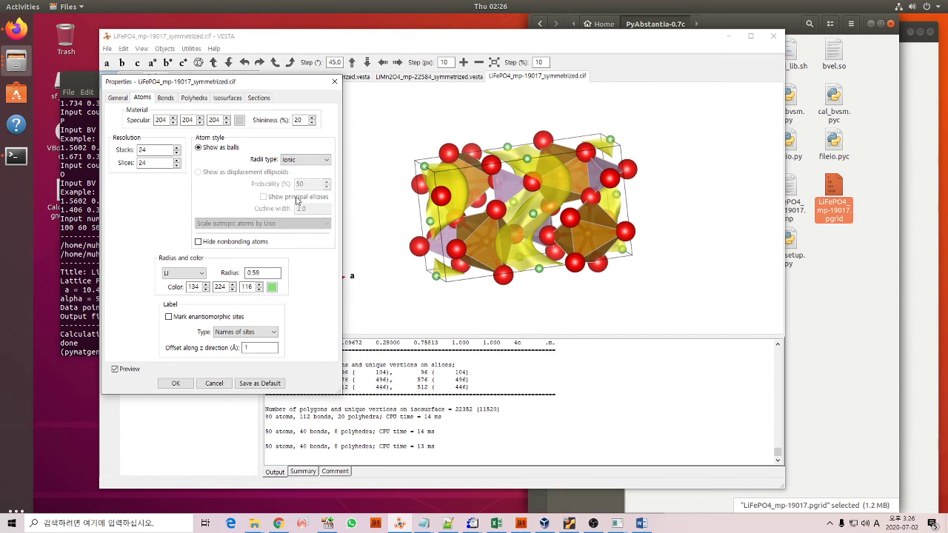
click(175, 383)
mouse_move(528, 235)
mouse_down()
mouse_move(571, 216)
mouse_move(629, 258)
mouse_move(593, 237)
mouse_move(570, 259)
mouse_move(519, 272)
mouse_move(534, 234)
mouse_move(510, 223)
mouse_move(498, 230)
mouse_move(534, 230)
mouse_move(483, 238)
mouse_move(541, 212)
mouse_move(533, 226)
mouse_up()
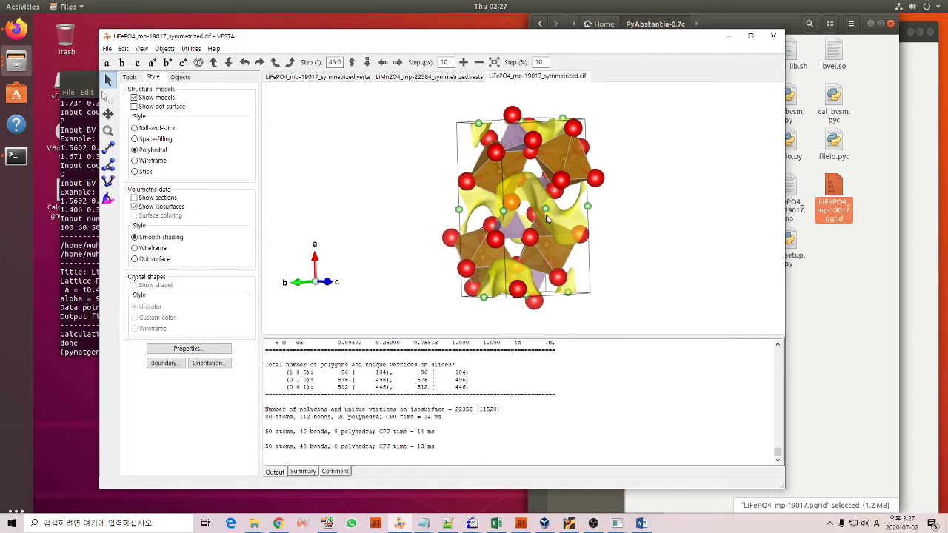
Rotate the LiFePO4 model through several viewpoints to inspect the polyhedra and yellow diffusion channels
drag(594, 227, 404, 280)
drag(557, 215, 576, 208)
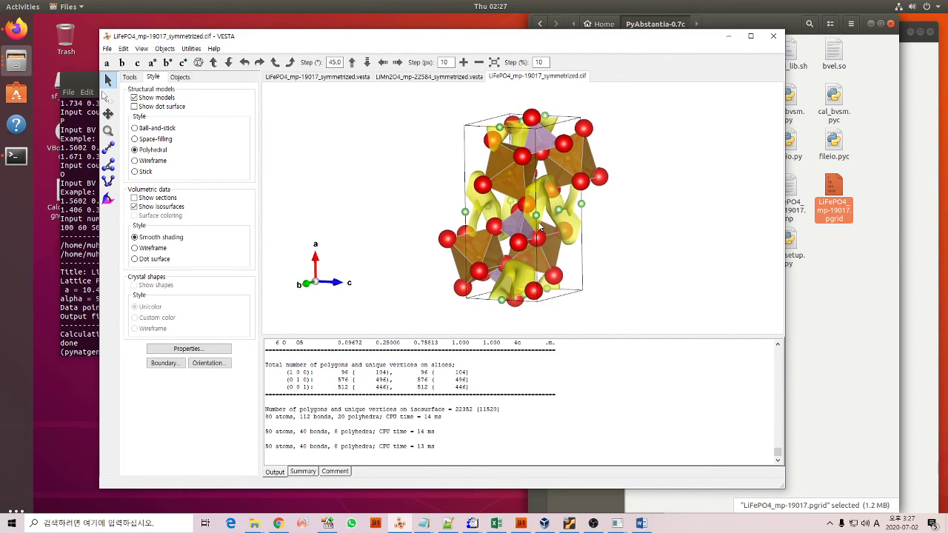
drag(545, 243, 624, 224)
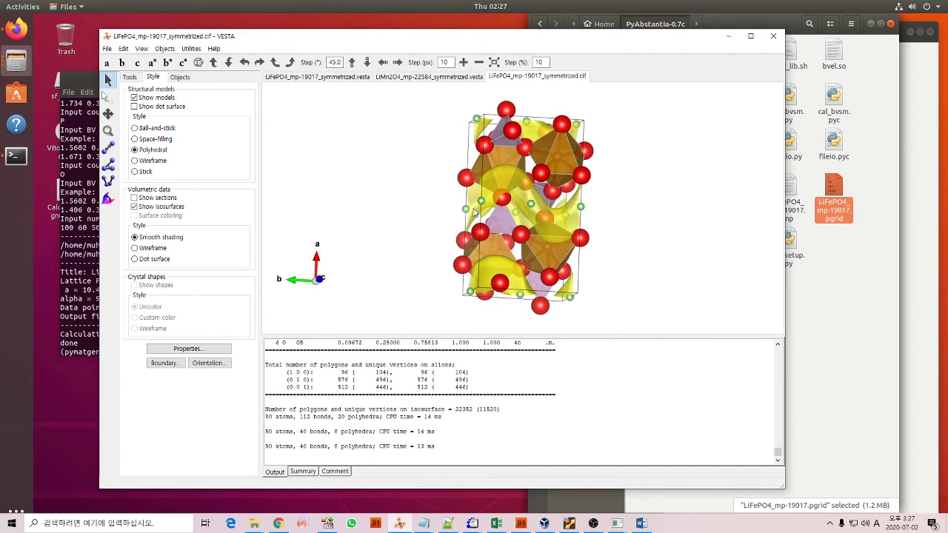
drag(475, 213, 596, 219)
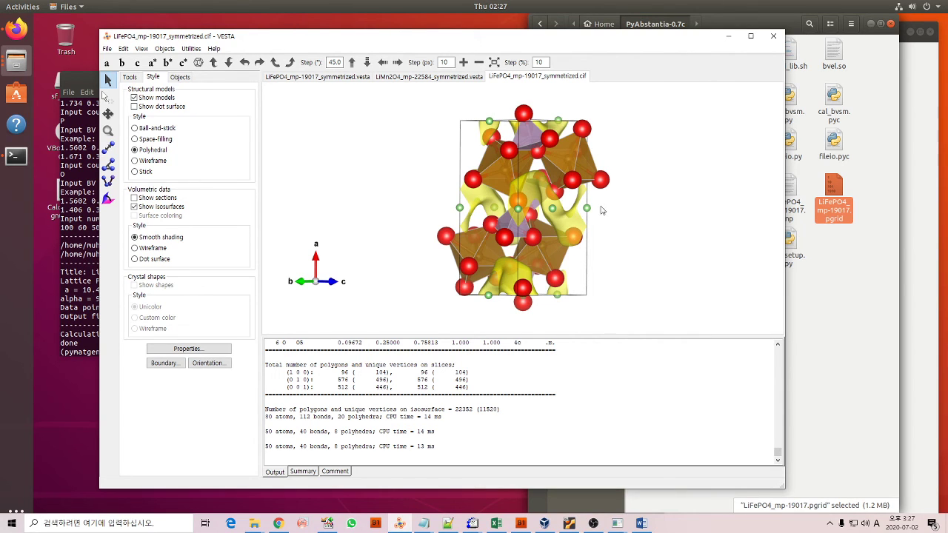
drag(554, 202, 473, 202)
click(108, 113)
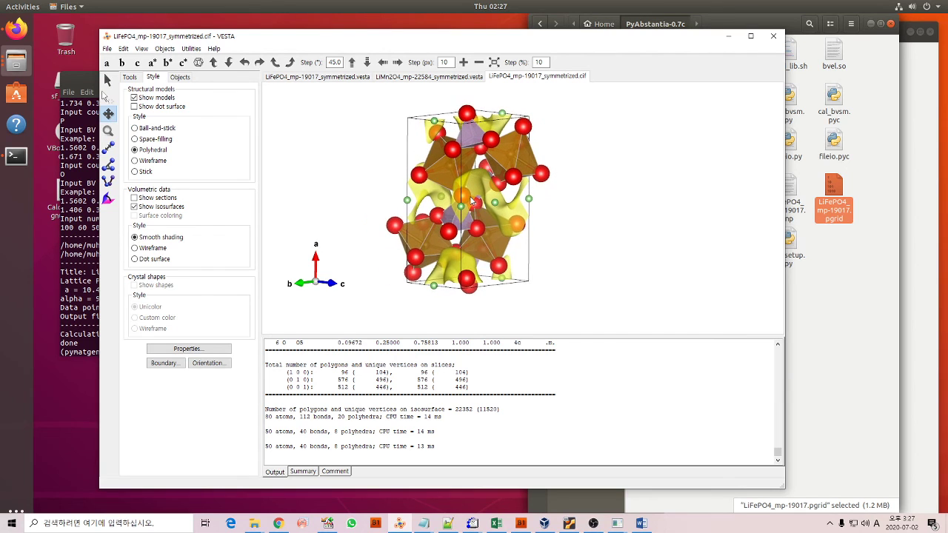
click(108, 79)
drag(539, 226, 532, 210)
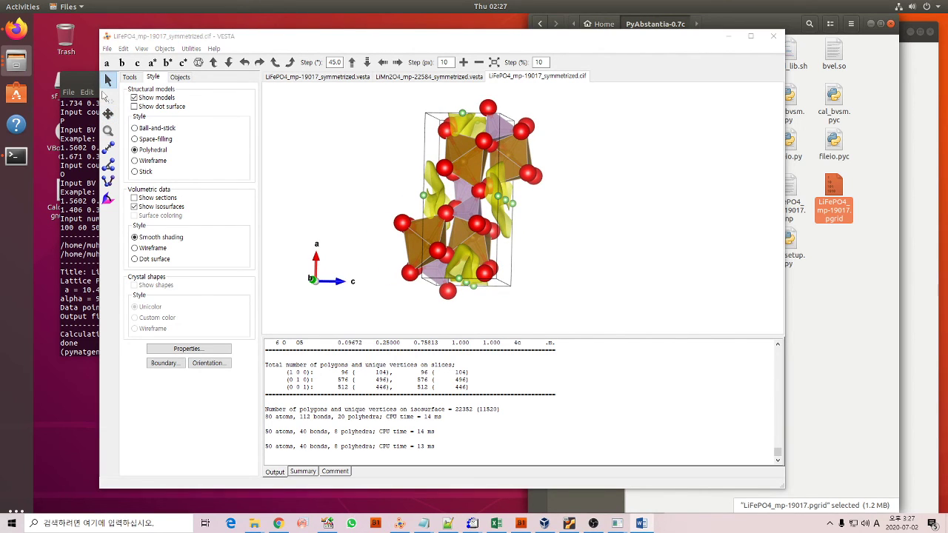
mouse_move(472, 244)
mouse_down()
mouse_move(492, 285)
mouse_move(472, 236)
mouse_move(461, 248)
mouse_up()
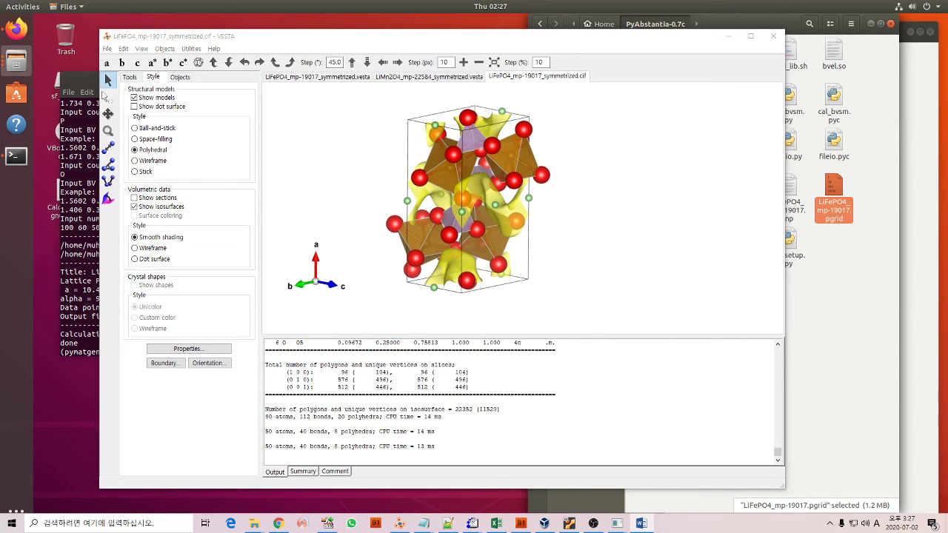
drag(536, 220, 553, 197)
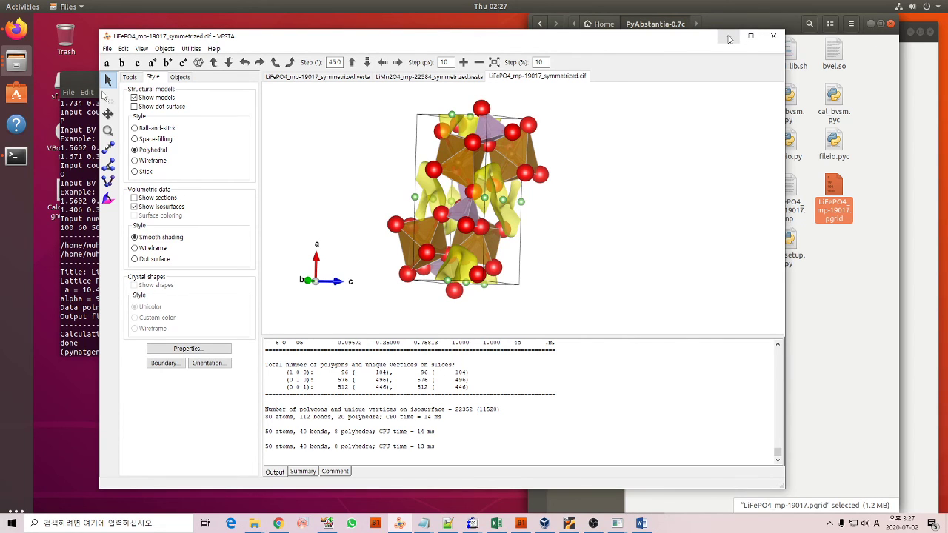
Minimize VESTA, then drop pyabst.py and LiMn2O4_mp-22584.cif into the terminal command line
click(730, 40)
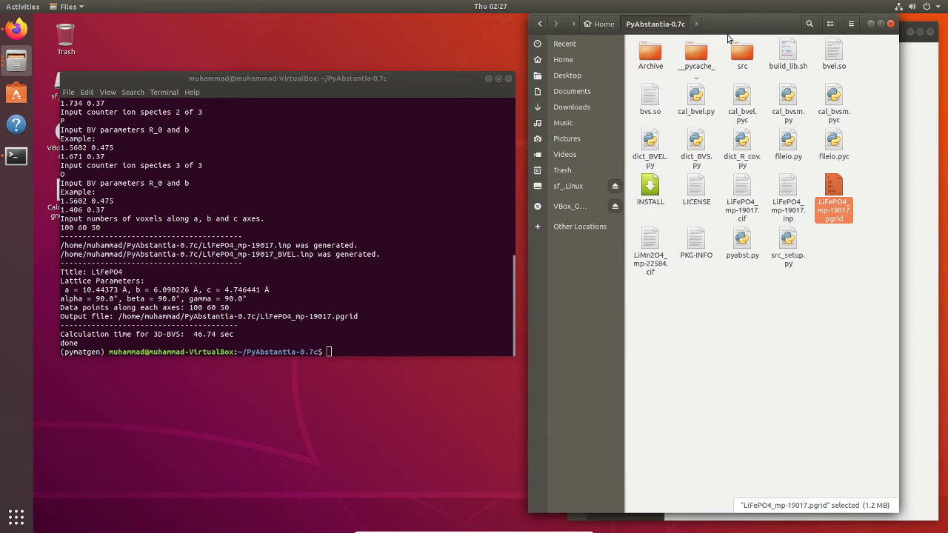
click(366, 346)
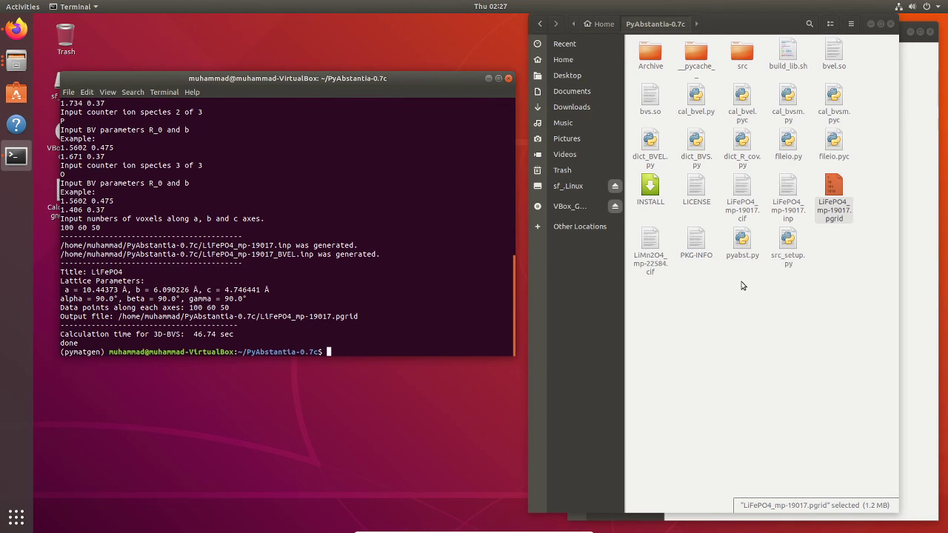
drag(746, 247, 346, 345)
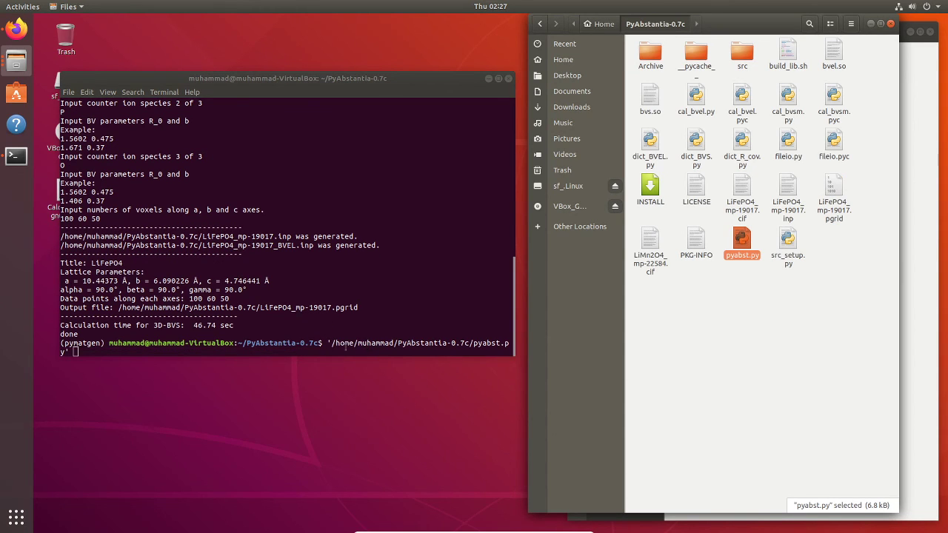
click(366, 351)
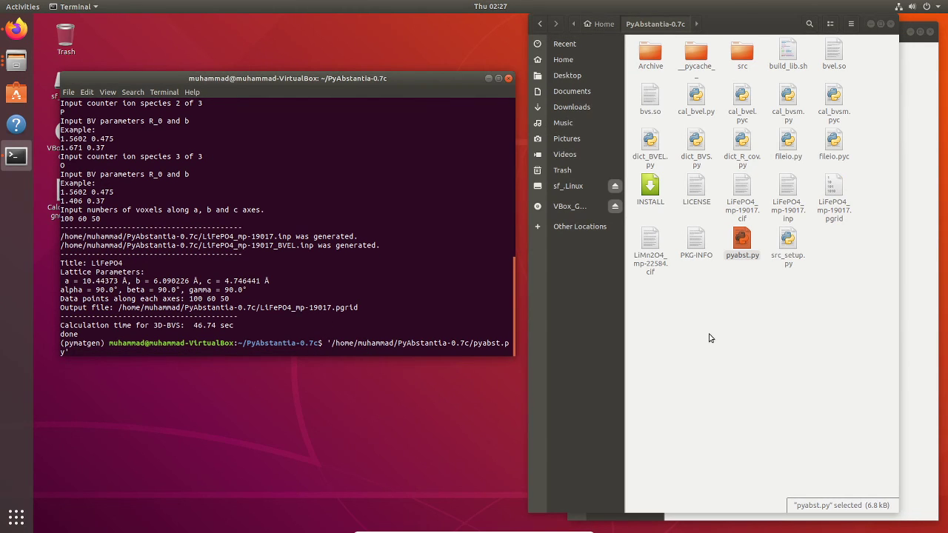
click(650, 245)
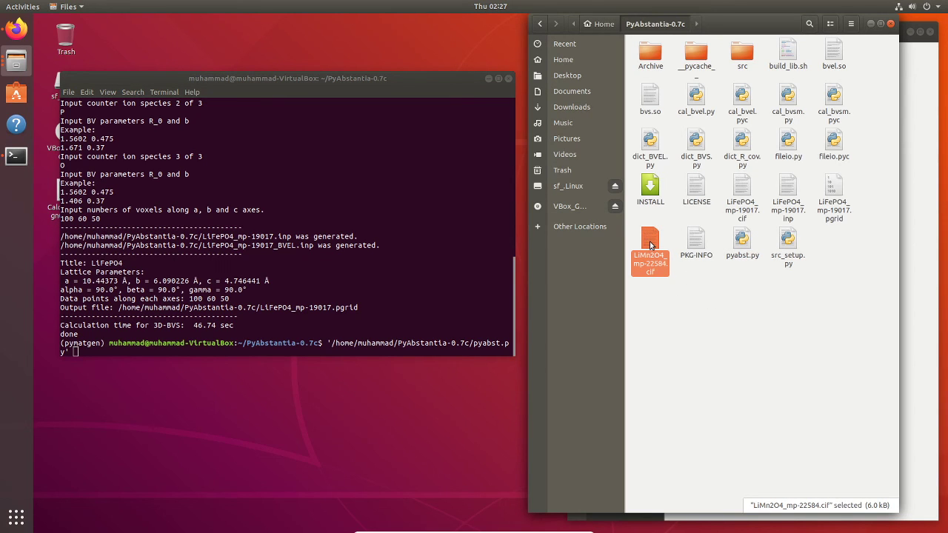
drag(650, 244, 444, 344)
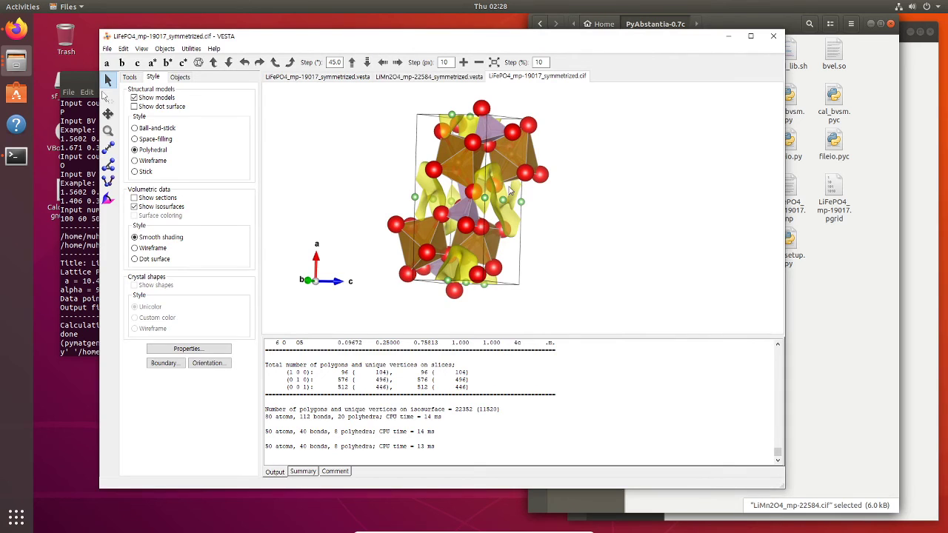
Switch to the LiMn2O4_mp-22584_symmetrized structure and rotate it to view the 3D Li paths
click(444, 77)
drag(514, 219, 535, 222)
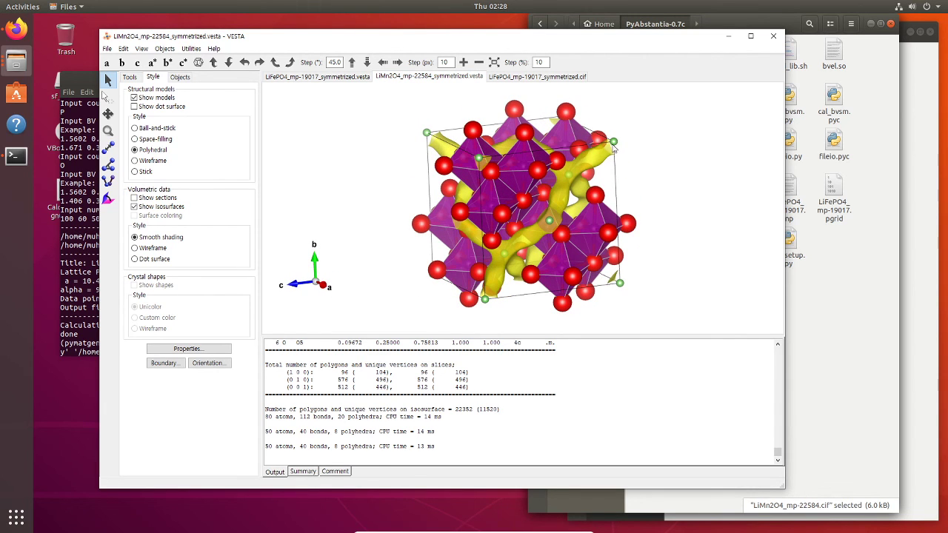
drag(503, 252, 543, 247)
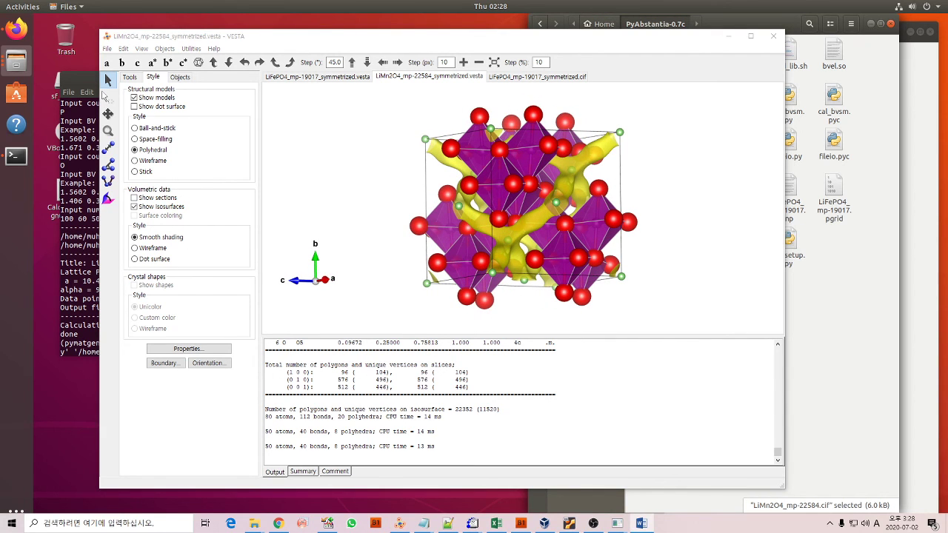
drag(578, 228, 572, 192)
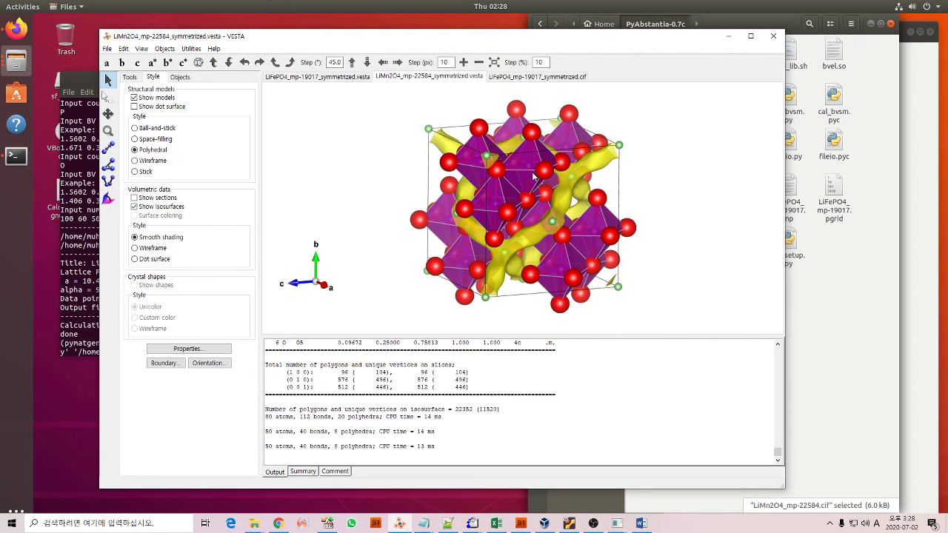
drag(546, 182, 571, 205)
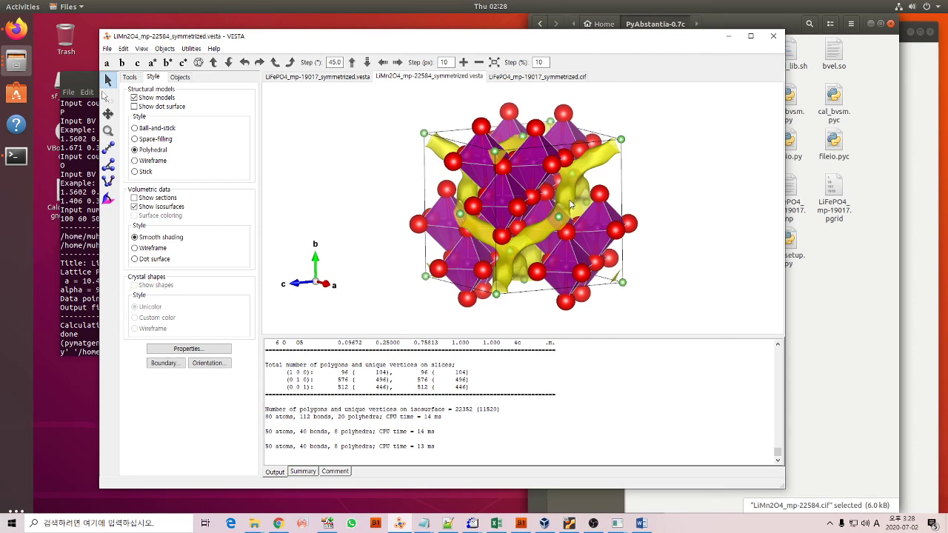